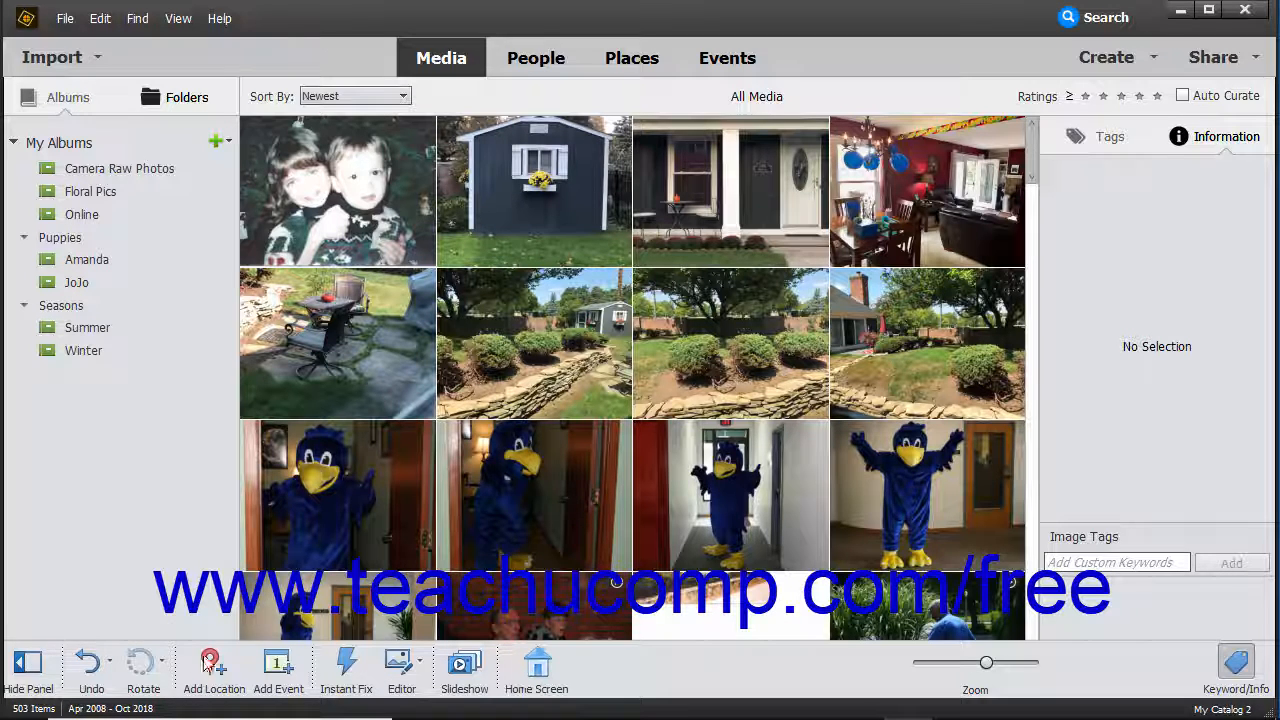
Hide the albums and folders panel, and show it again
{"action": "left_click", "coordinate": [30, 666]}
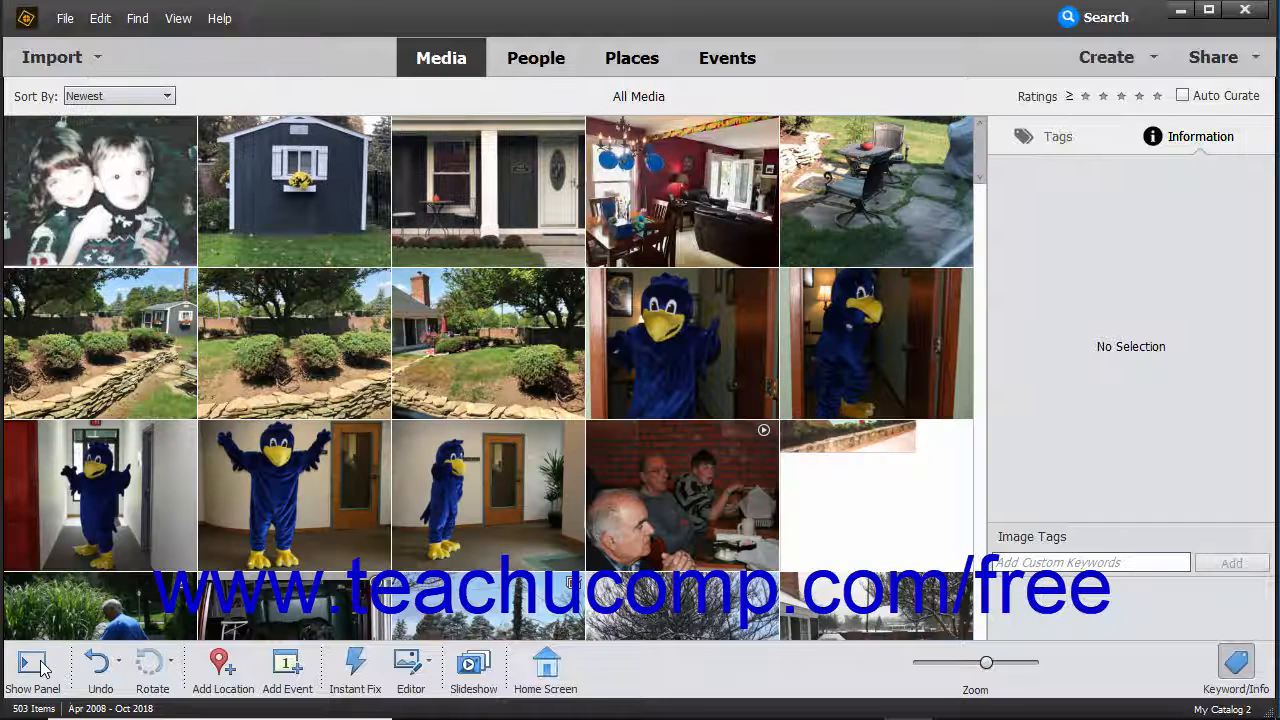
{"action": "left_click", "coordinate": [32, 666]}
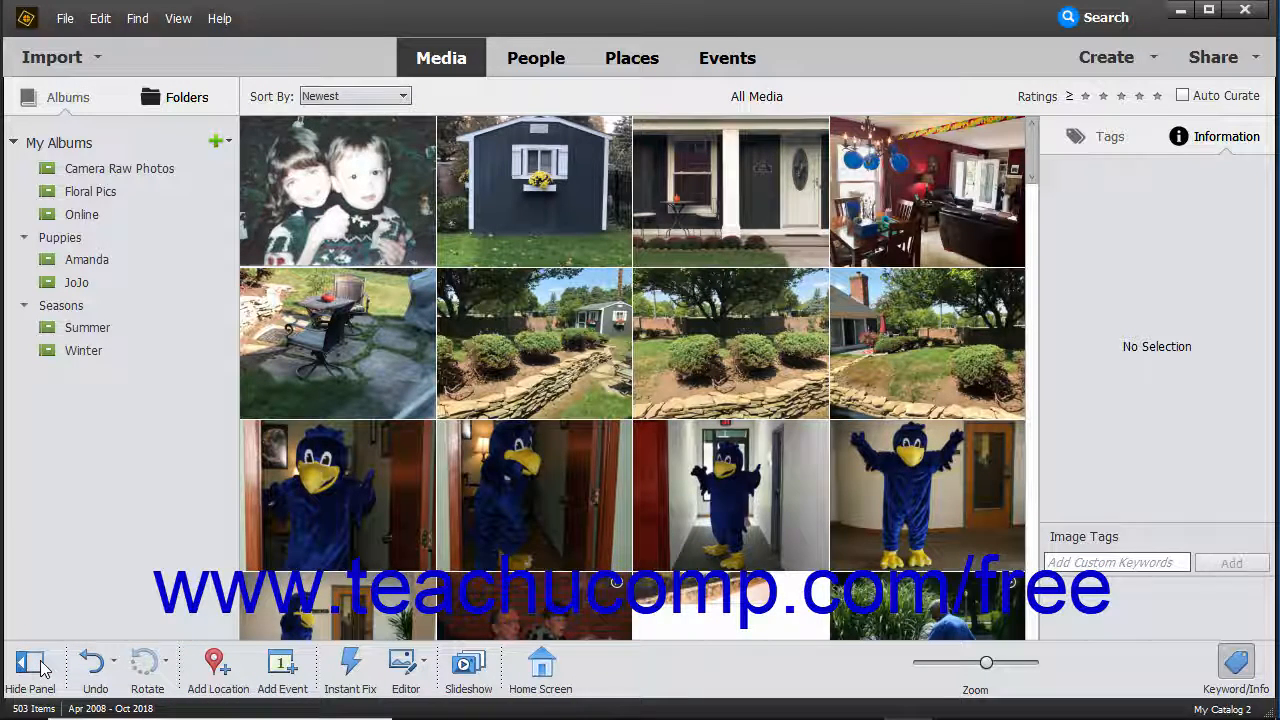
Undo the last caption change and redo it
{"action": "left_click", "coordinate": [93, 668]}
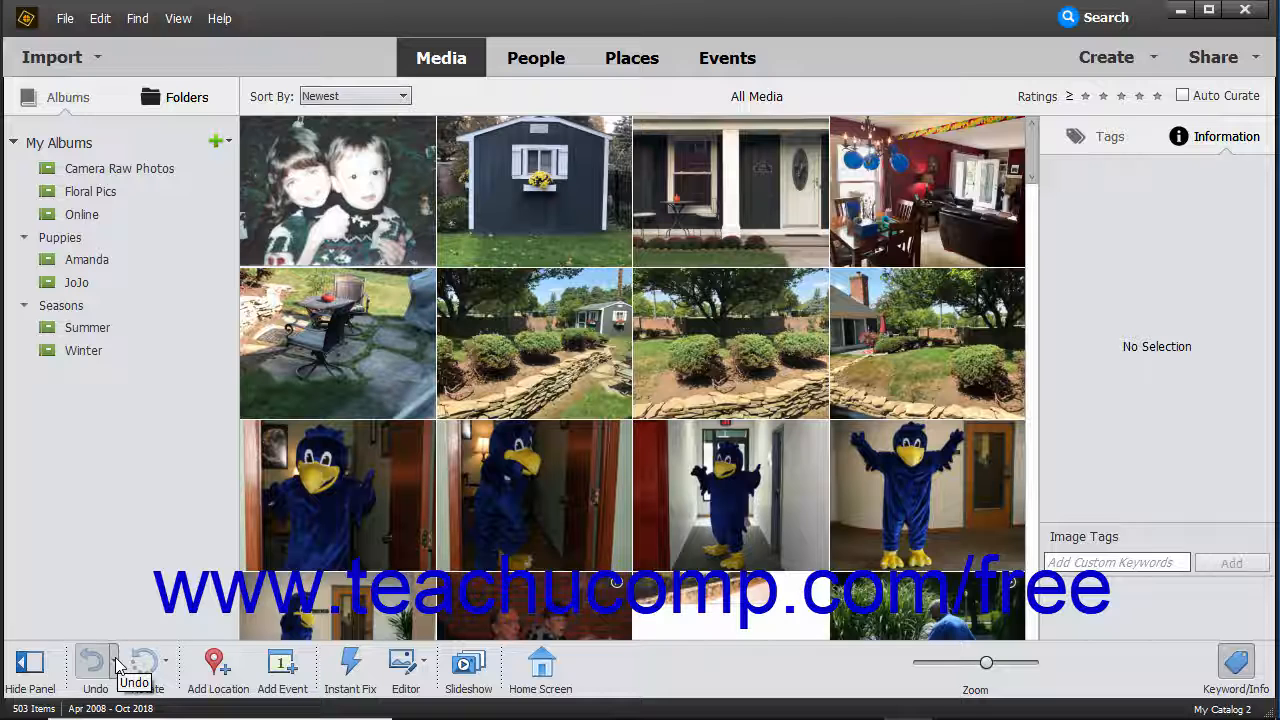
{"action": "left_click", "coordinate": [115, 662]}
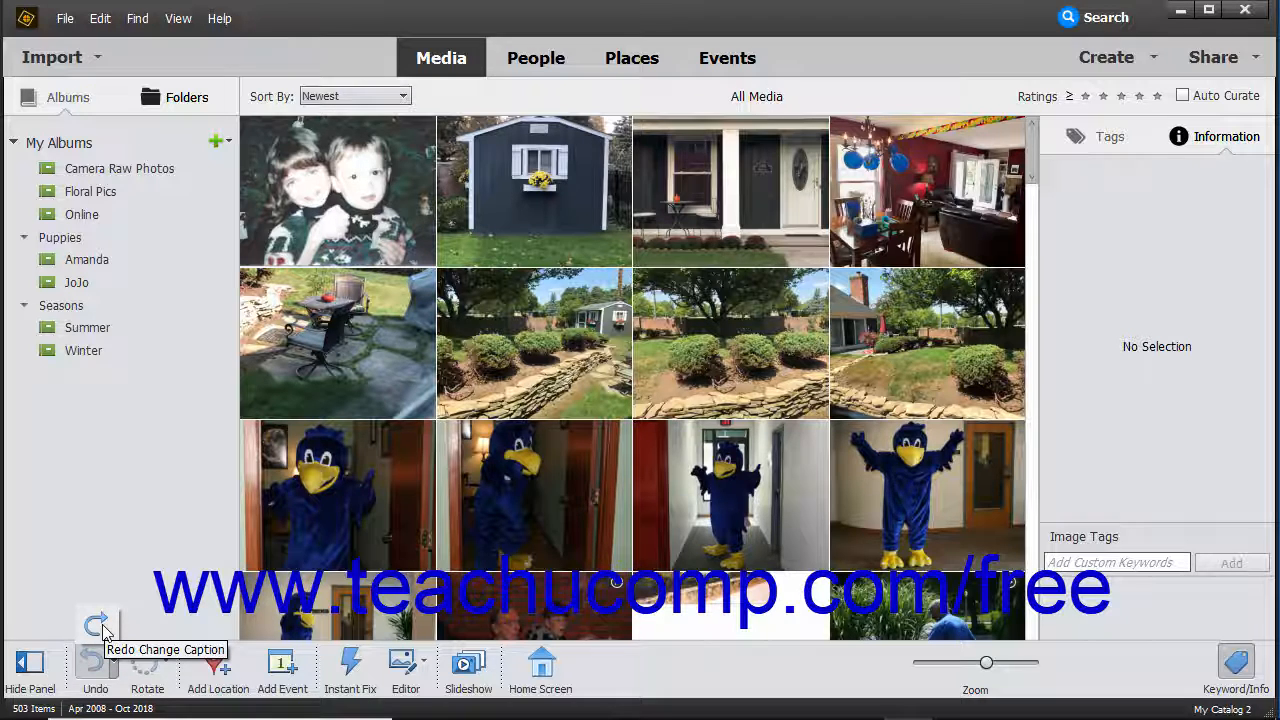
{"action": "left_click", "coordinate": [100, 627]}
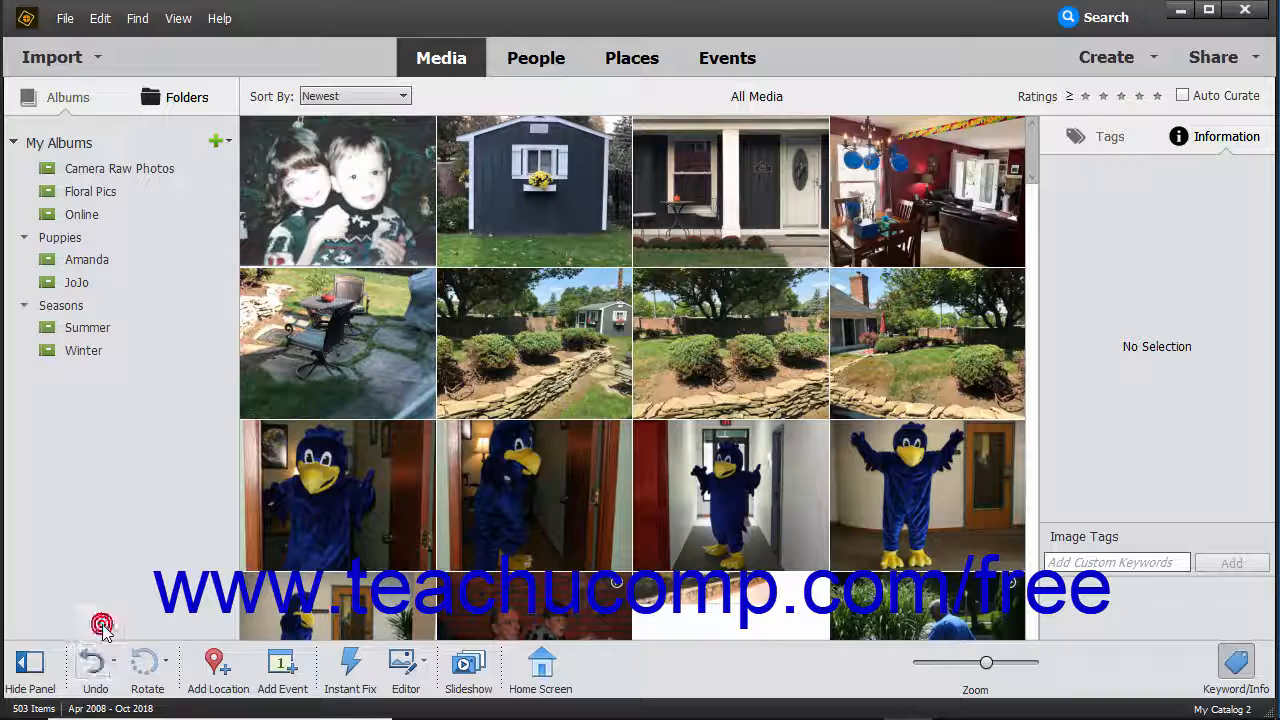
Rotate the first photo, Top-2.jpg, 90° left and rotate it back 90° right
{"action": "left_click", "coordinate": [288, 196]}
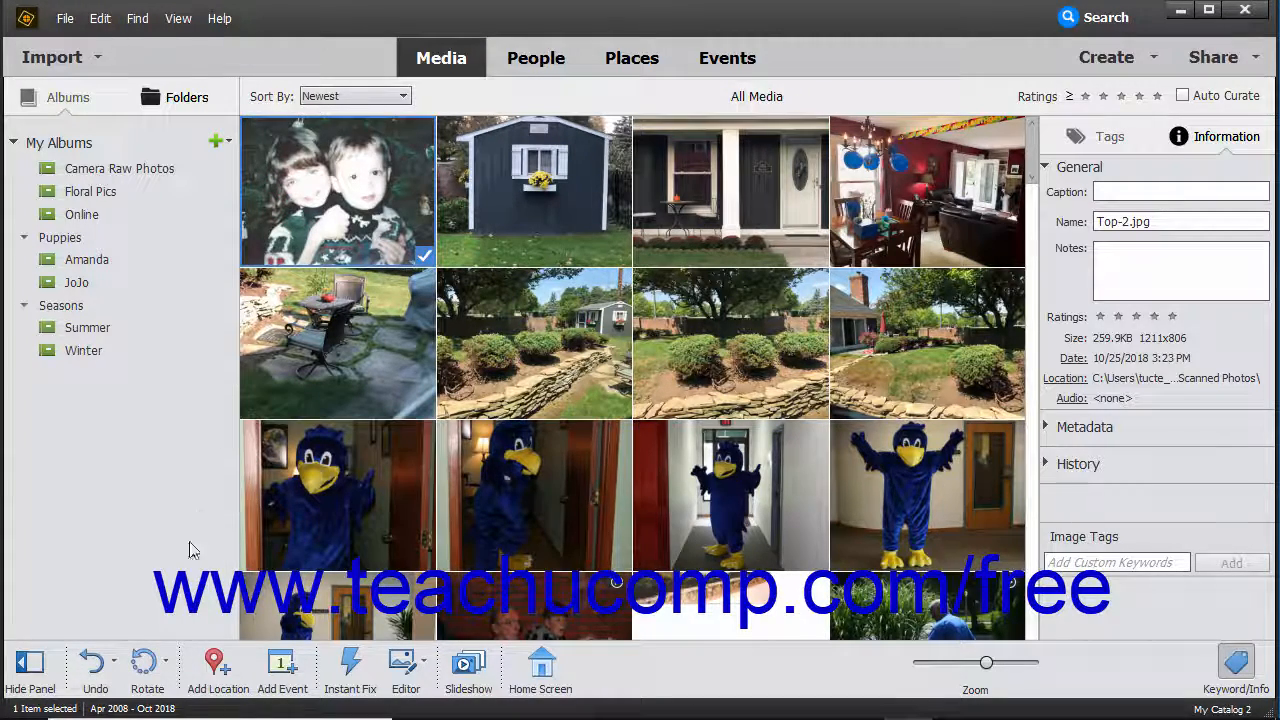
{"action": "left_click", "coordinate": [143, 662]}
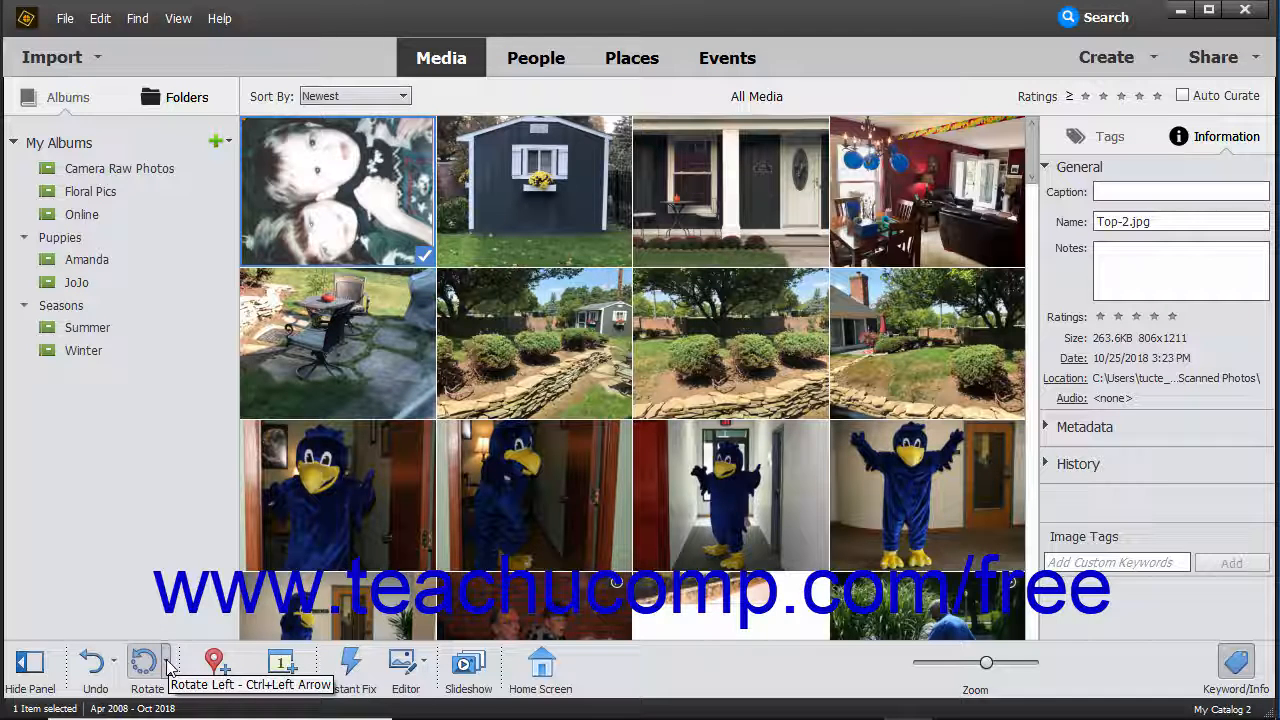
{"action": "left_click", "coordinate": [167, 662]}
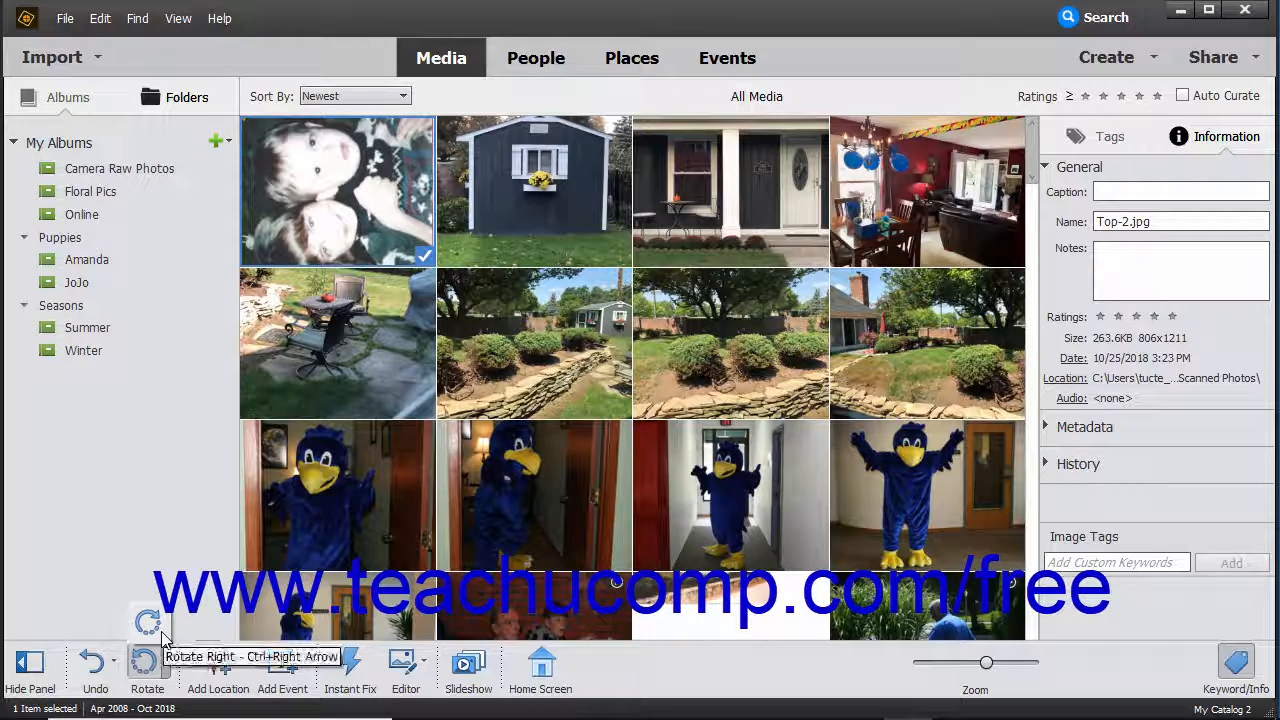
{"action": "left_click", "coordinate": [161, 632]}
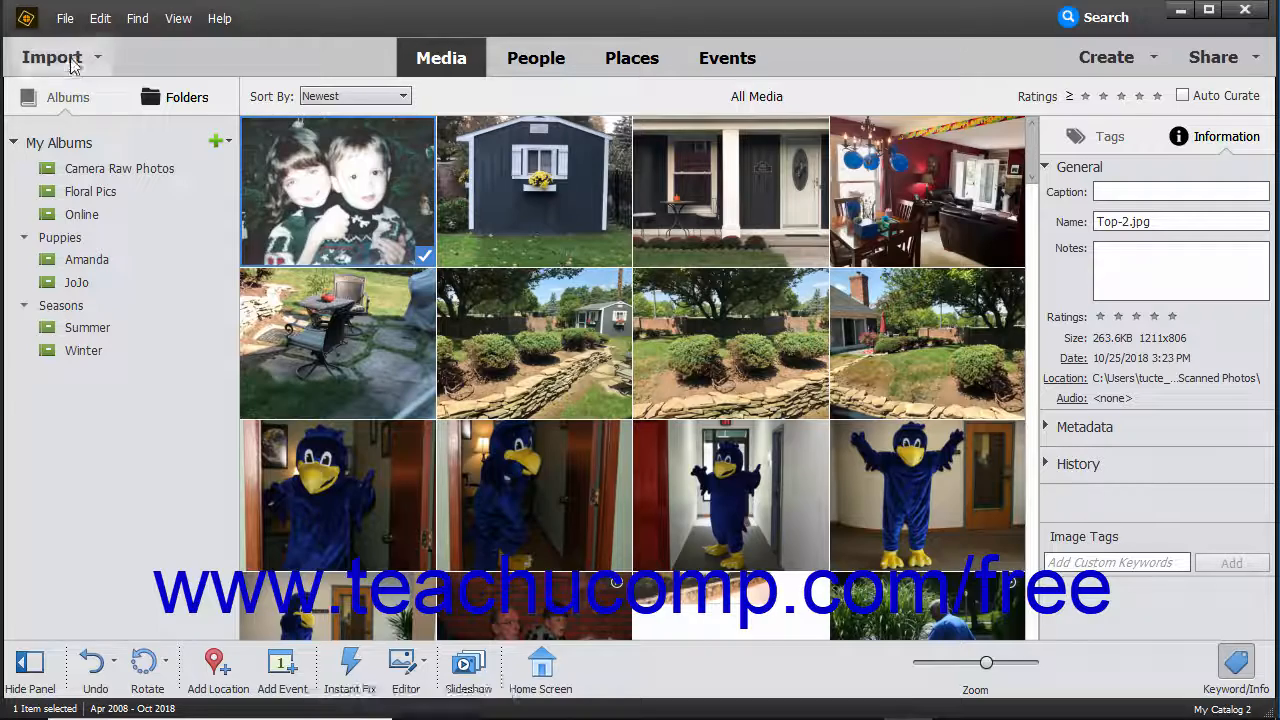
Review the Media-Analysis preferences for face recognition and automatic analysis, and leave them without applying changes
{"action": "left_click", "coordinate": [100, 20]}
{"action": "mouse_move", "coordinate": [140, 589]}
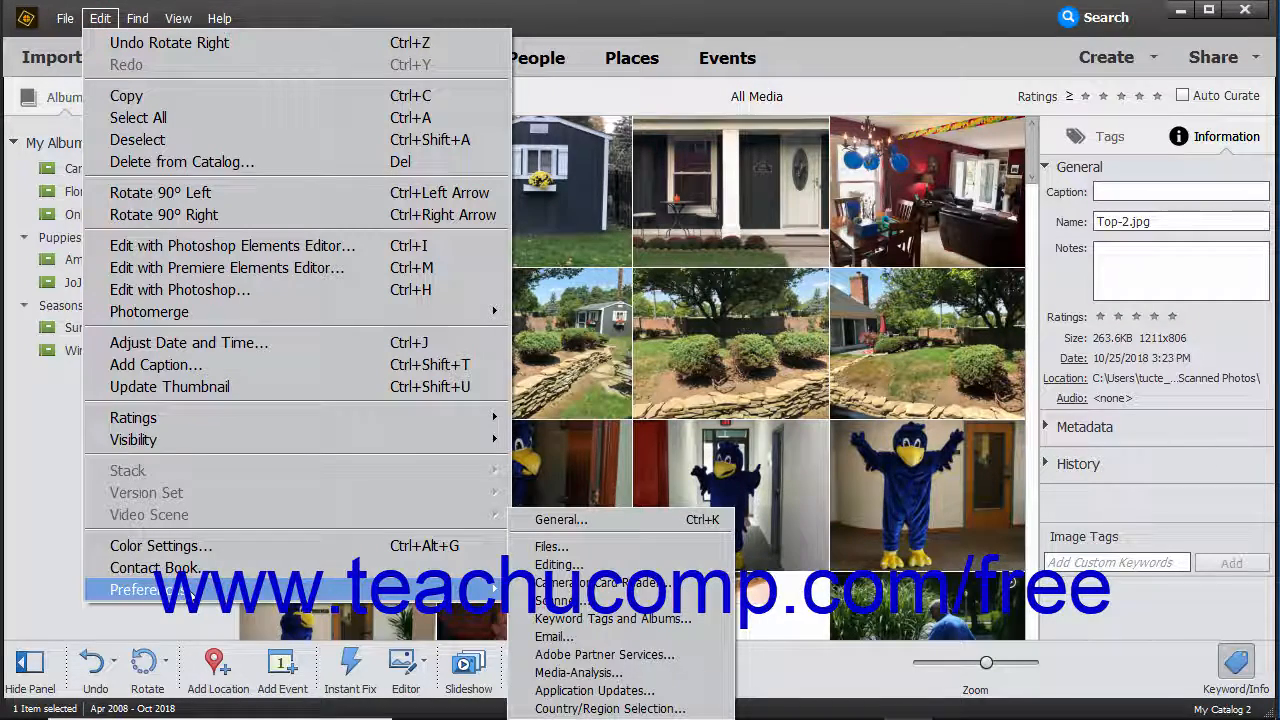
{"action": "left_click", "coordinate": [575, 673]}
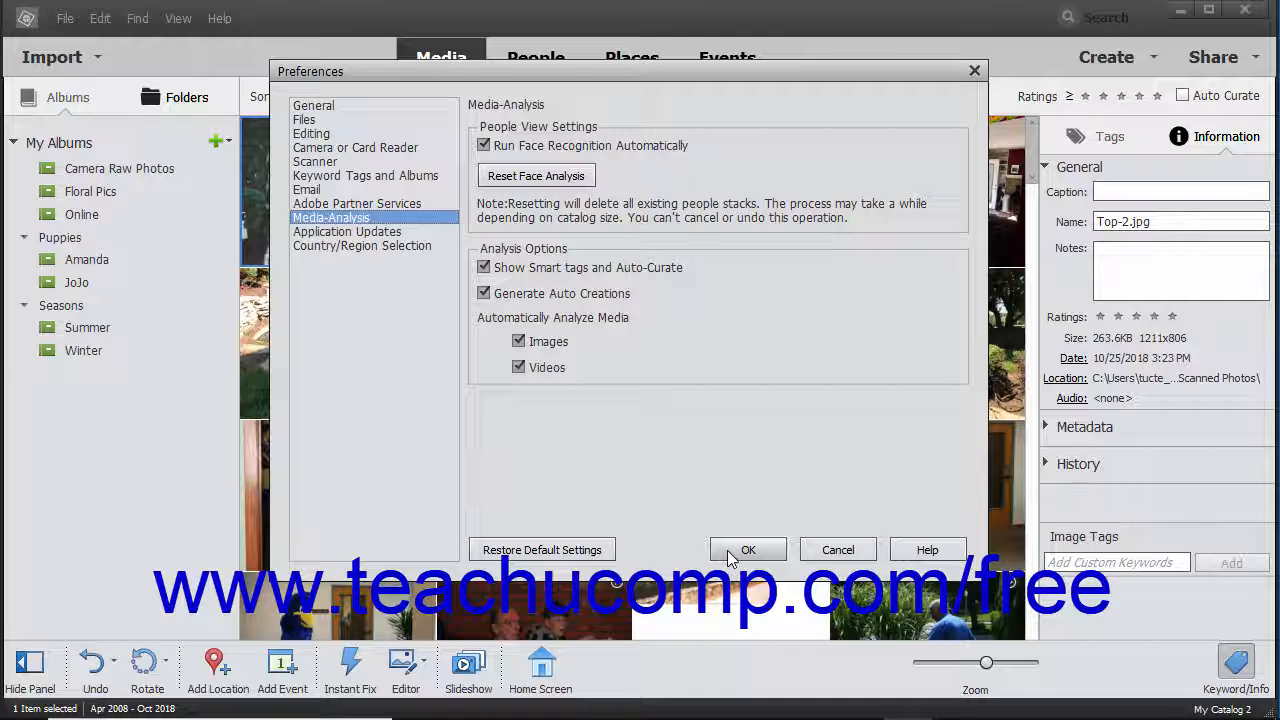
{"action": "left_click", "coordinate": [838, 549]}
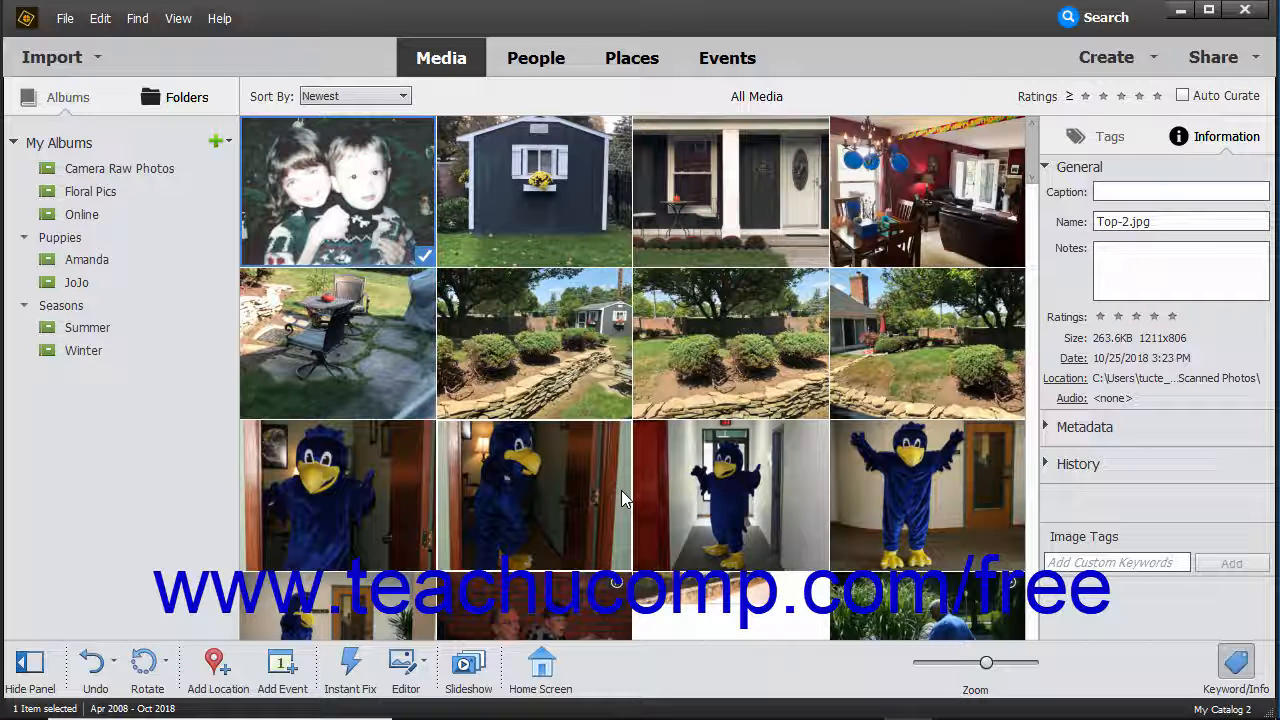
Show the unnamed people and examine all the faces grouped in the dark-haired boy's stack
{"action": "left_click", "coordinate": [529, 66]}
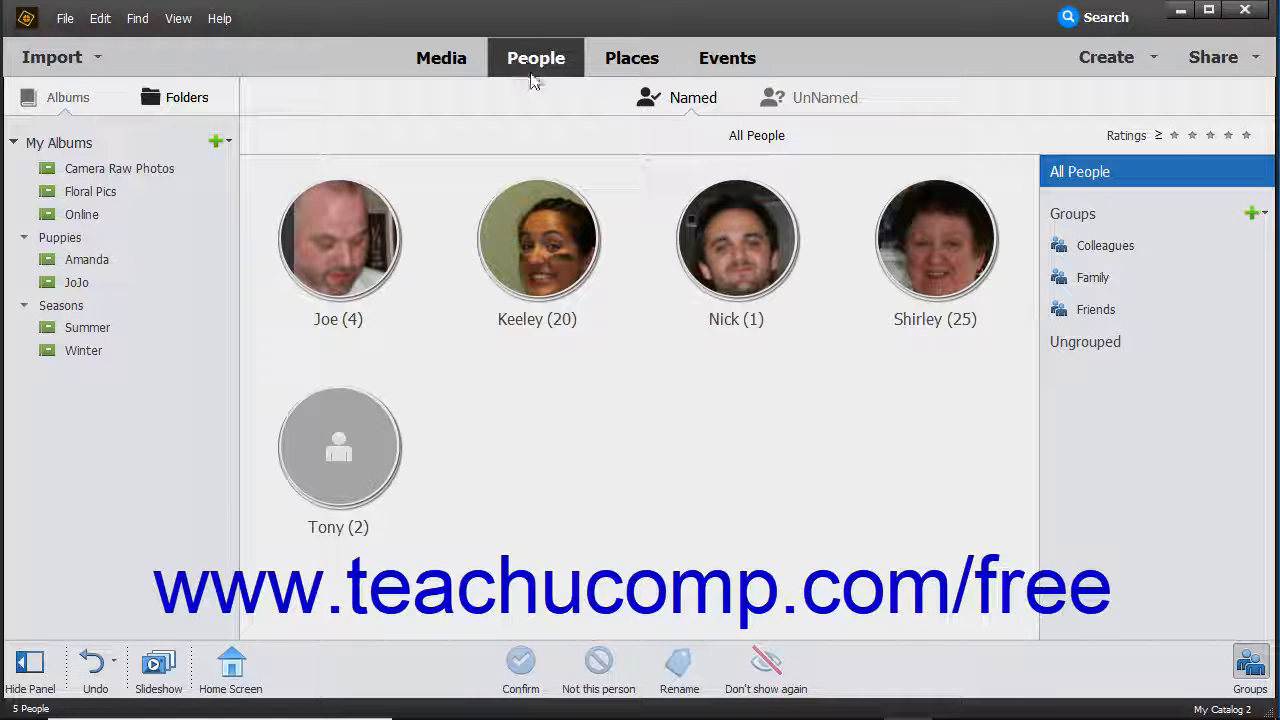
{"action": "left_click", "coordinate": [805, 100]}
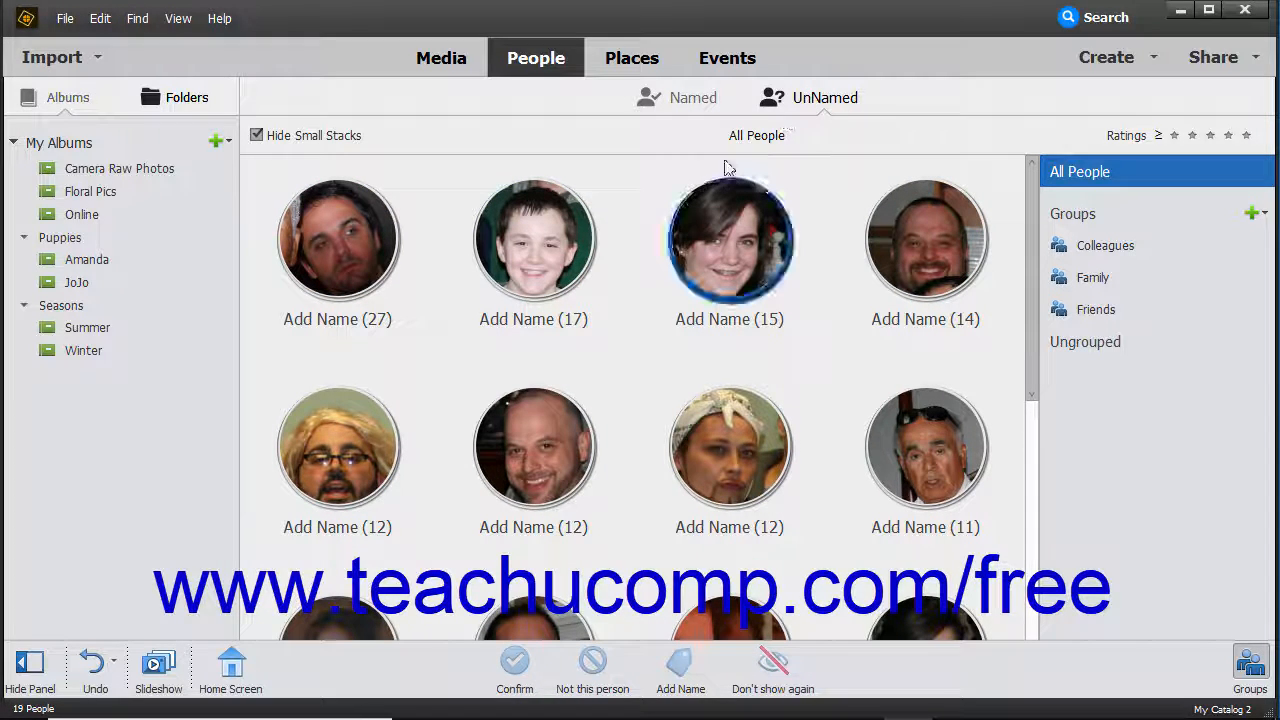
{"action": "left_click", "coordinate": [556, 211]}
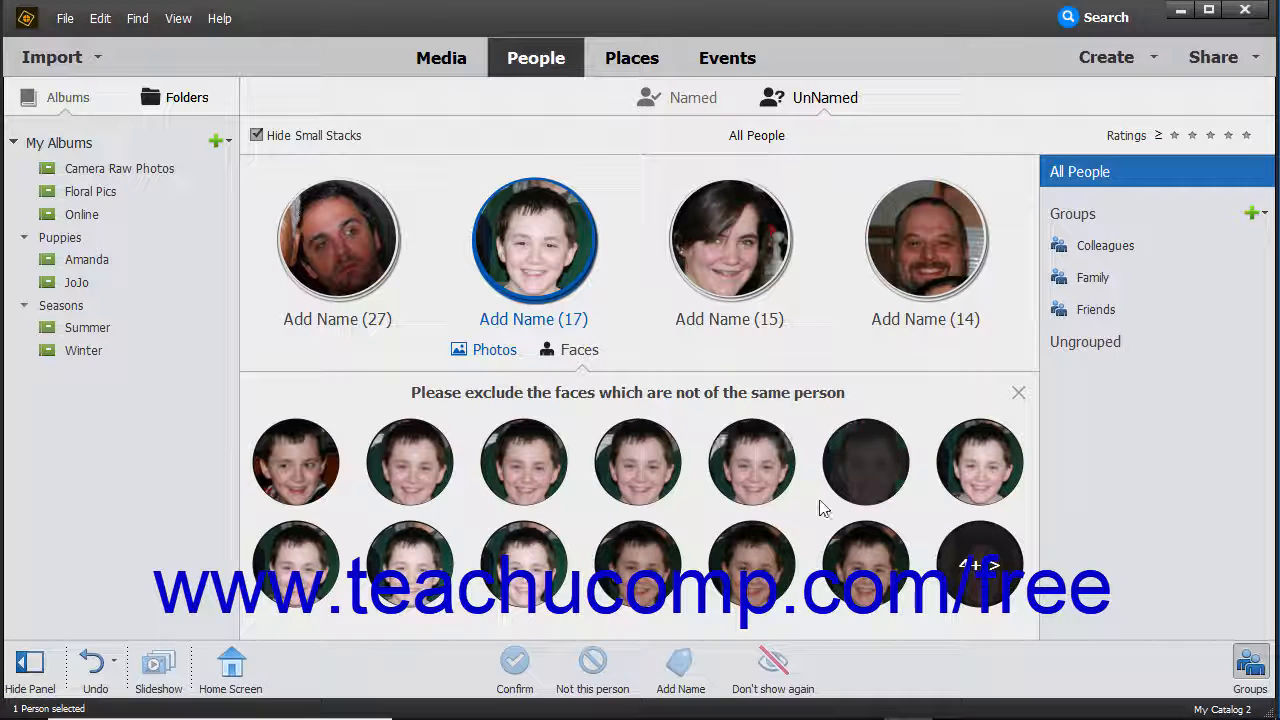
{"action": "left_click", "coordinate": [984, 570]}
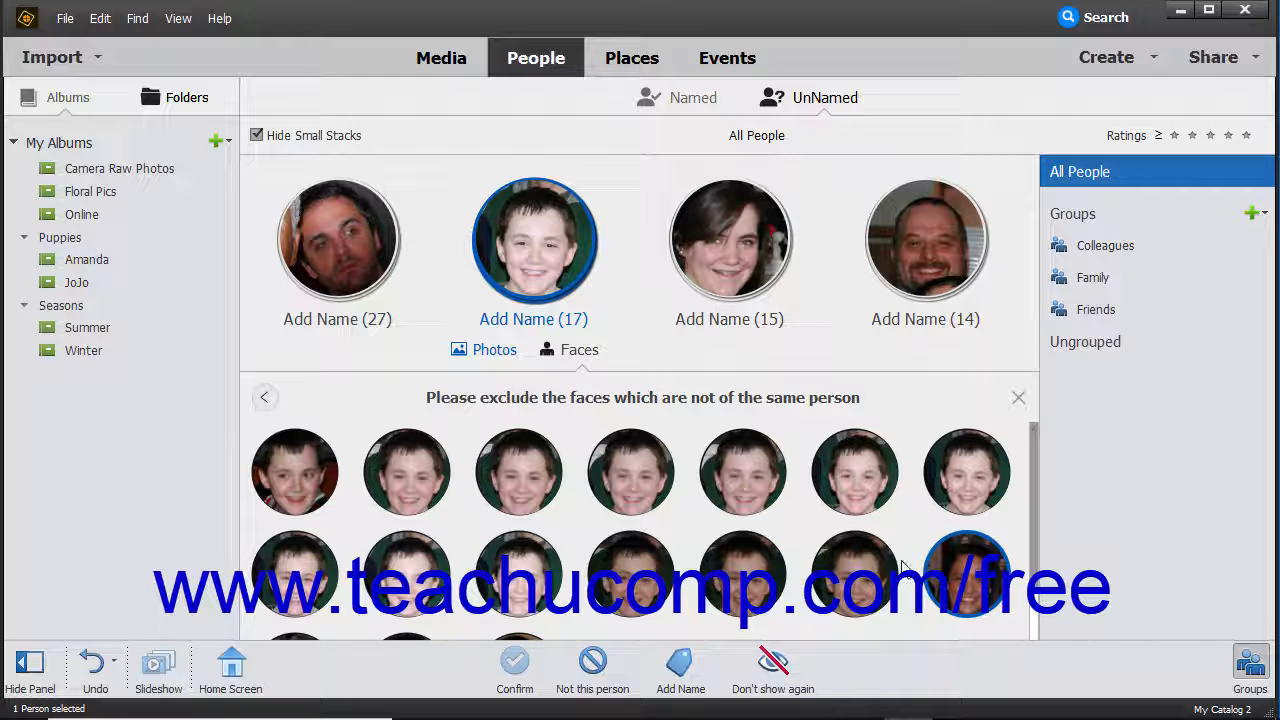
{"action": "left_click", "coordinate": [1017, 399]}
Name the boy's unnamed face stack with his first name
{"action": "mouse_move", "coordinate": [530, 330]}
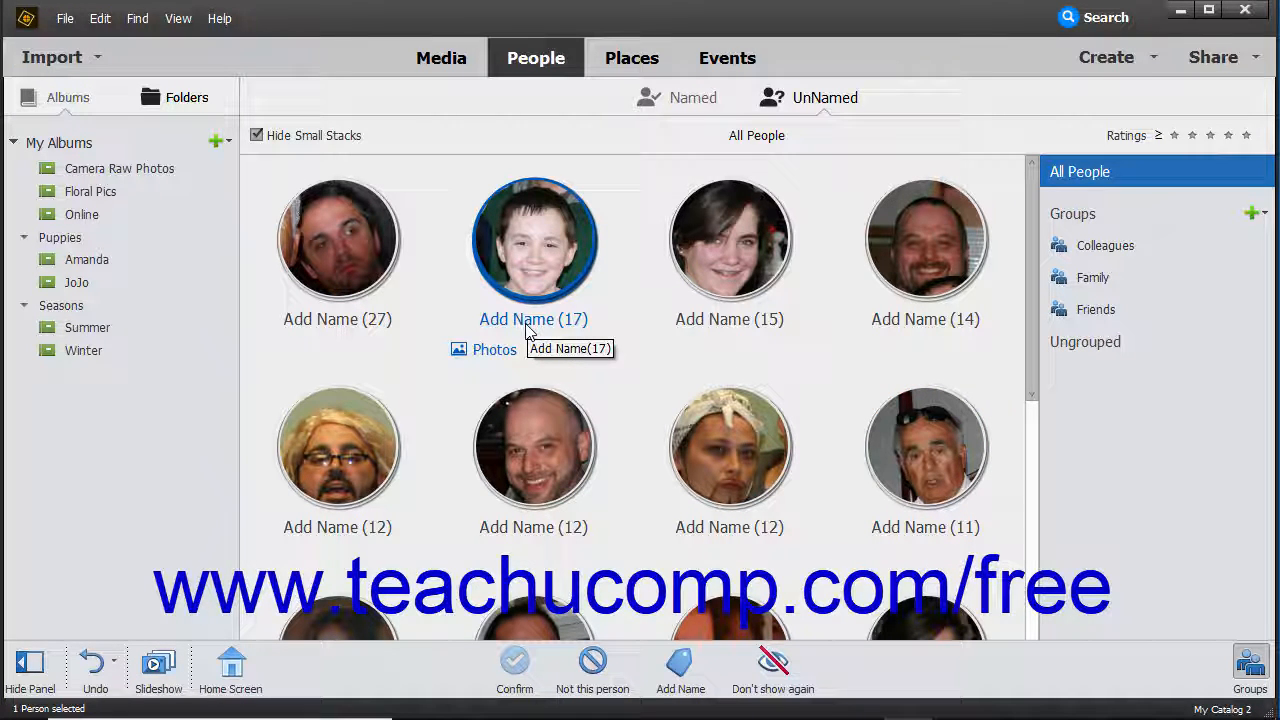
{"action": "left_click", "coordinate": [527, 321]}
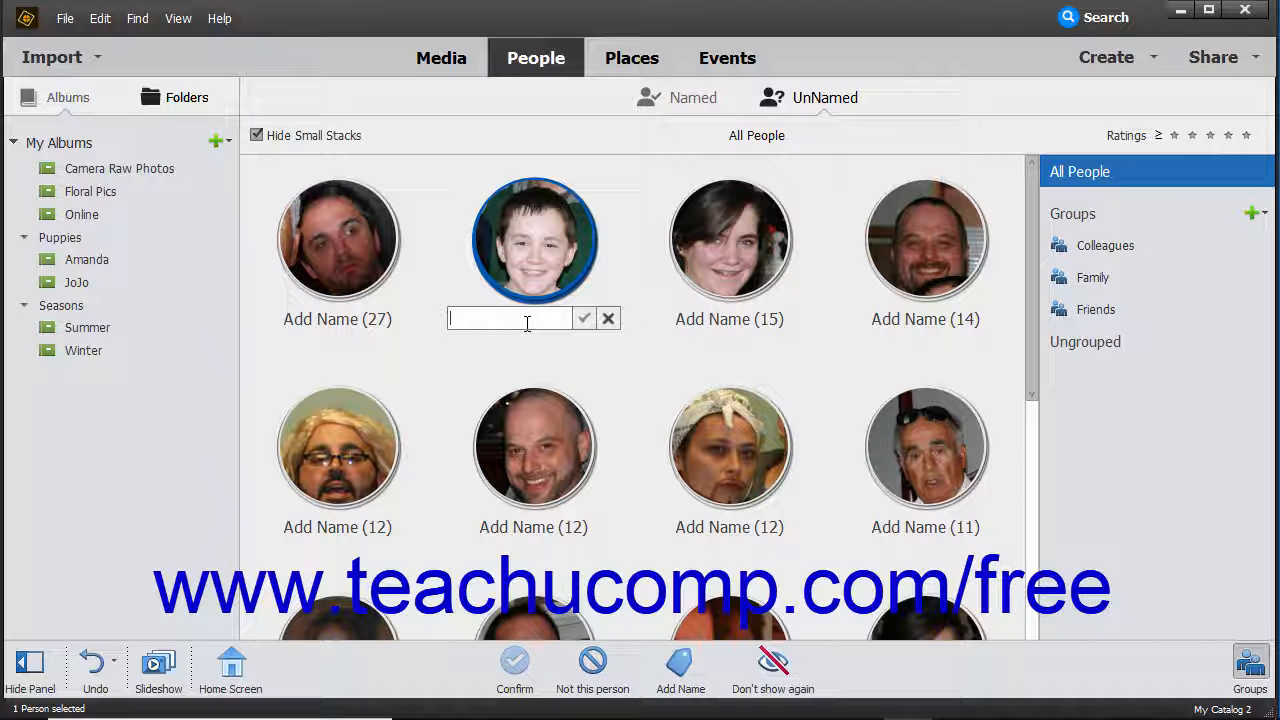
{"action": "type", "text": "Justin"}
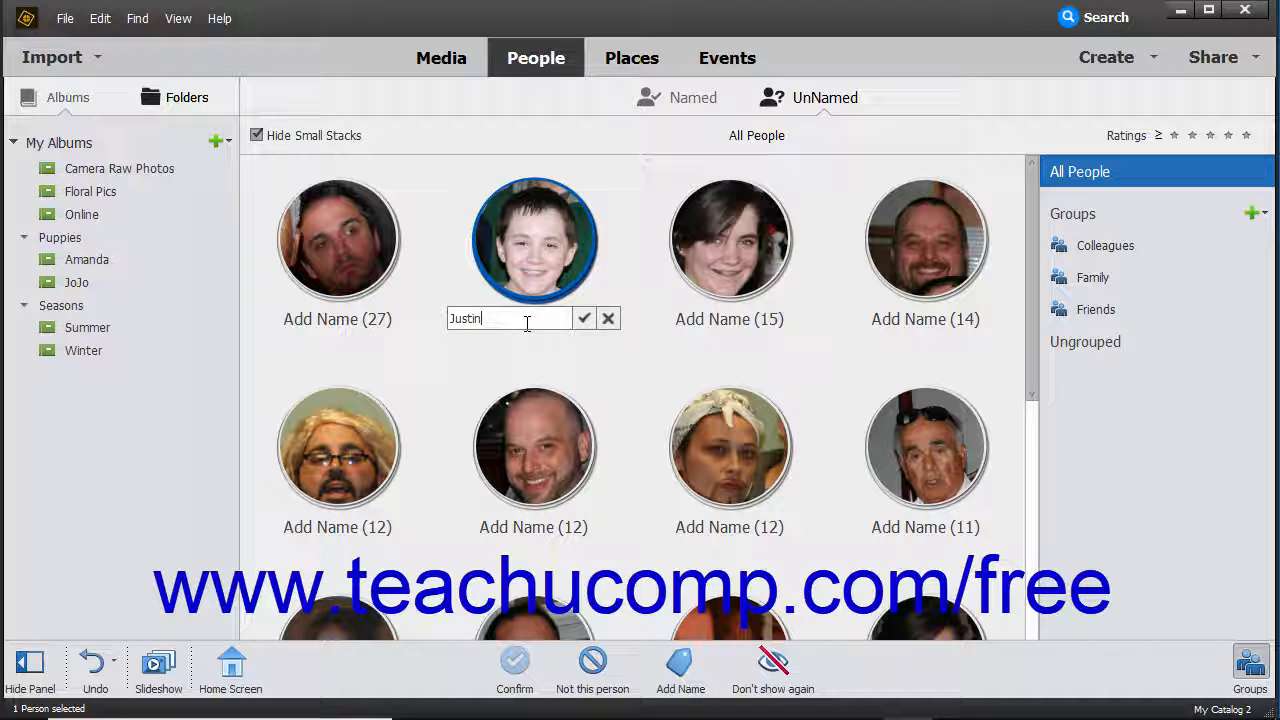
{"action": "left_click", "coordinate": [584, 319]}
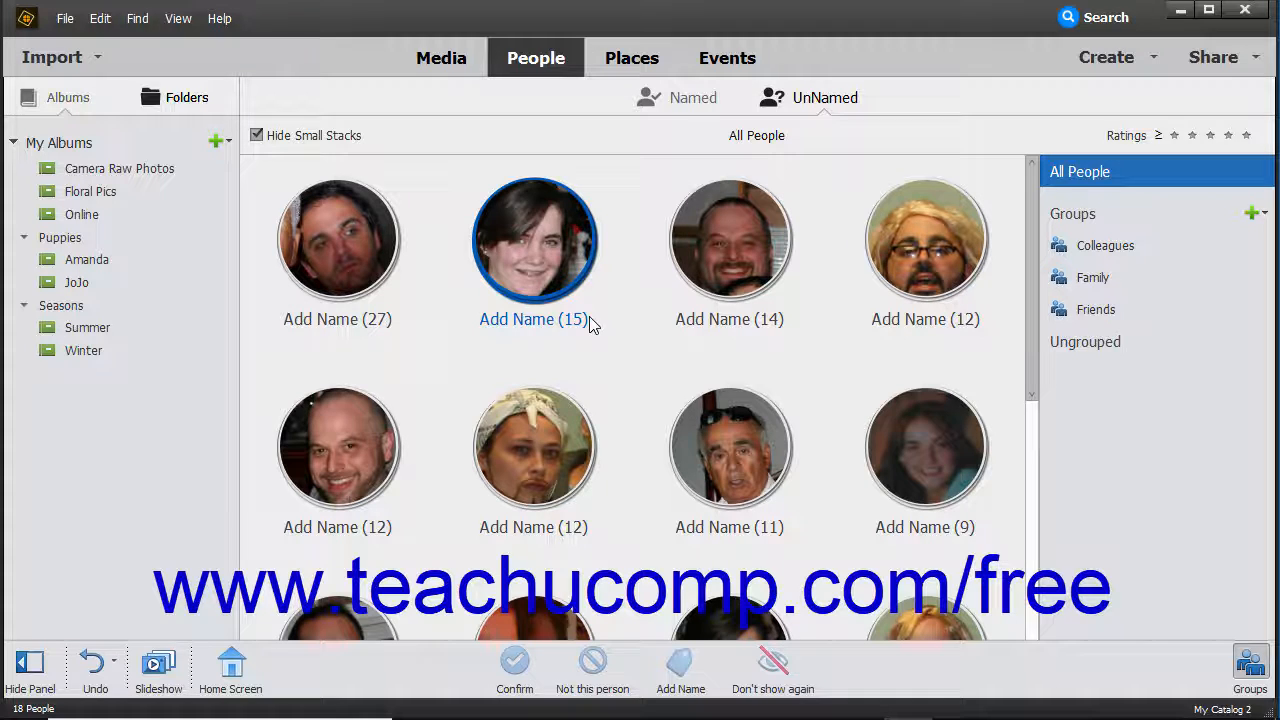
Return to the media grid and add the boy to the photo Top-2.jpg as a person, using his first name
{"action": "left_click", "coordinate": [457, 66]}
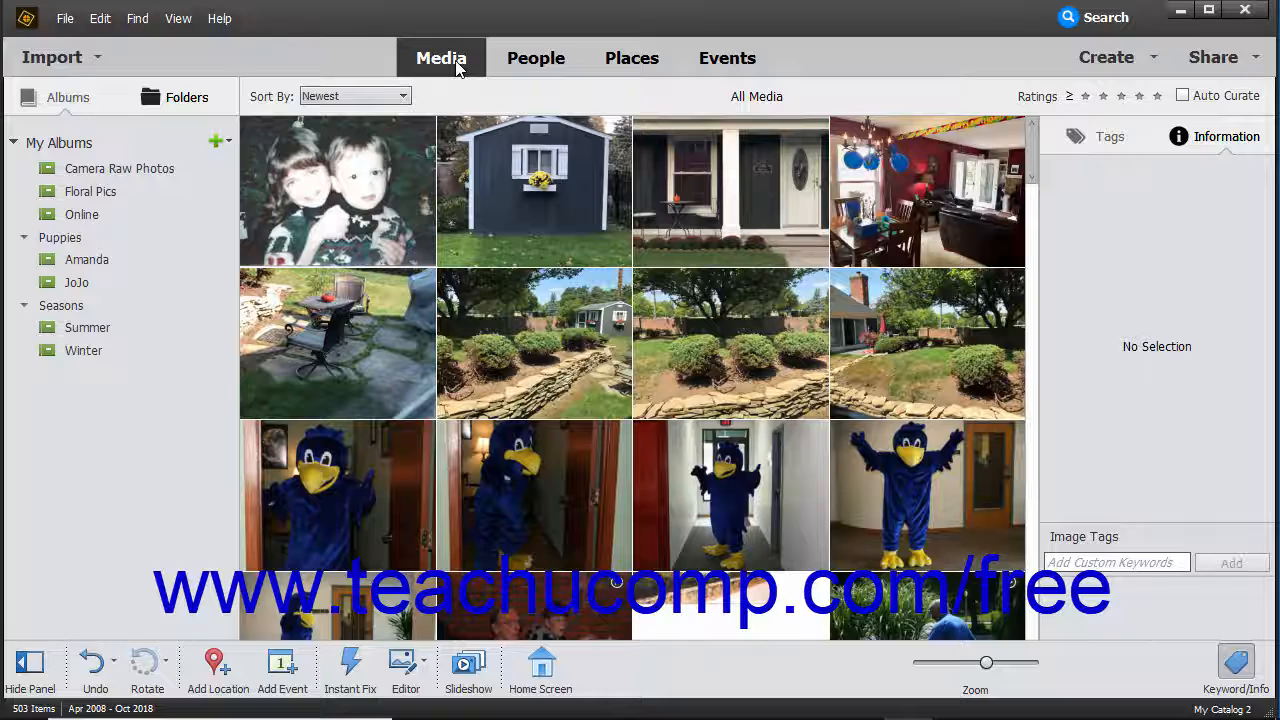
{"action": "left_click", "coordinate": [311, 159]}
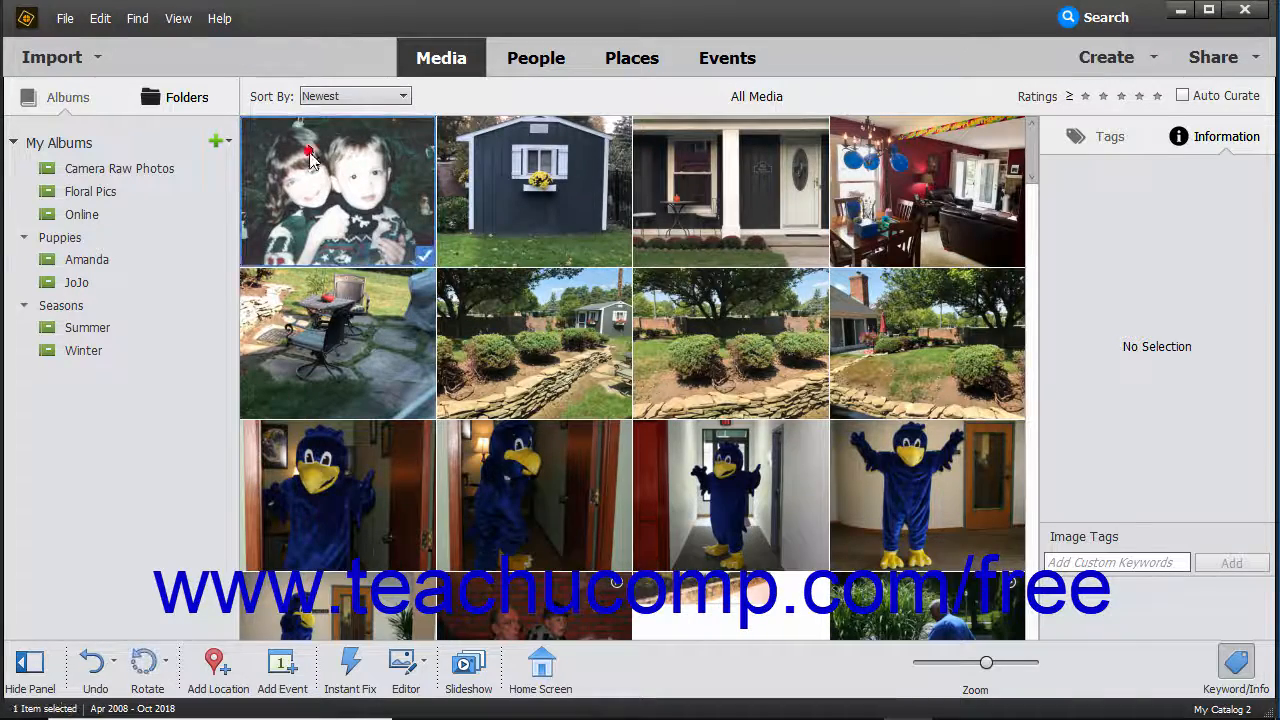
{"action": "right_click", "coordinate": [311, 159]}
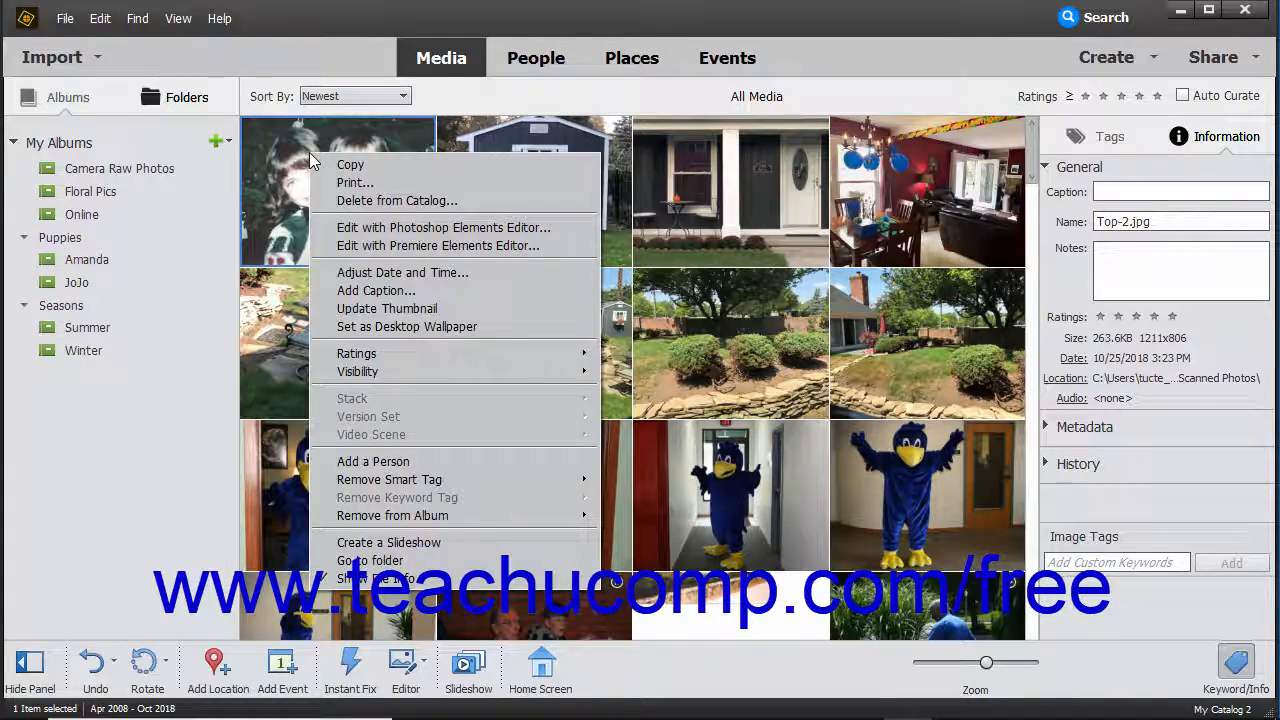
{"action": "left_click", "coordinate": [386, 459]}
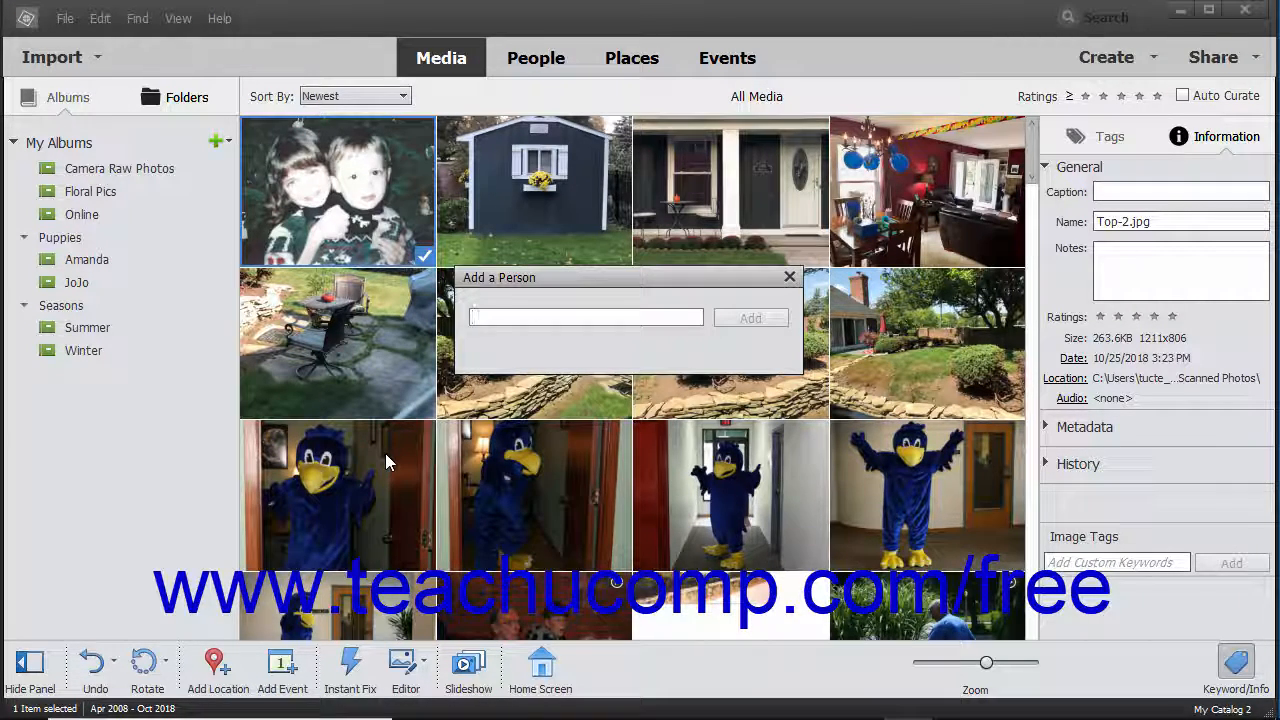
{"action": "type", "text": "Justin"}
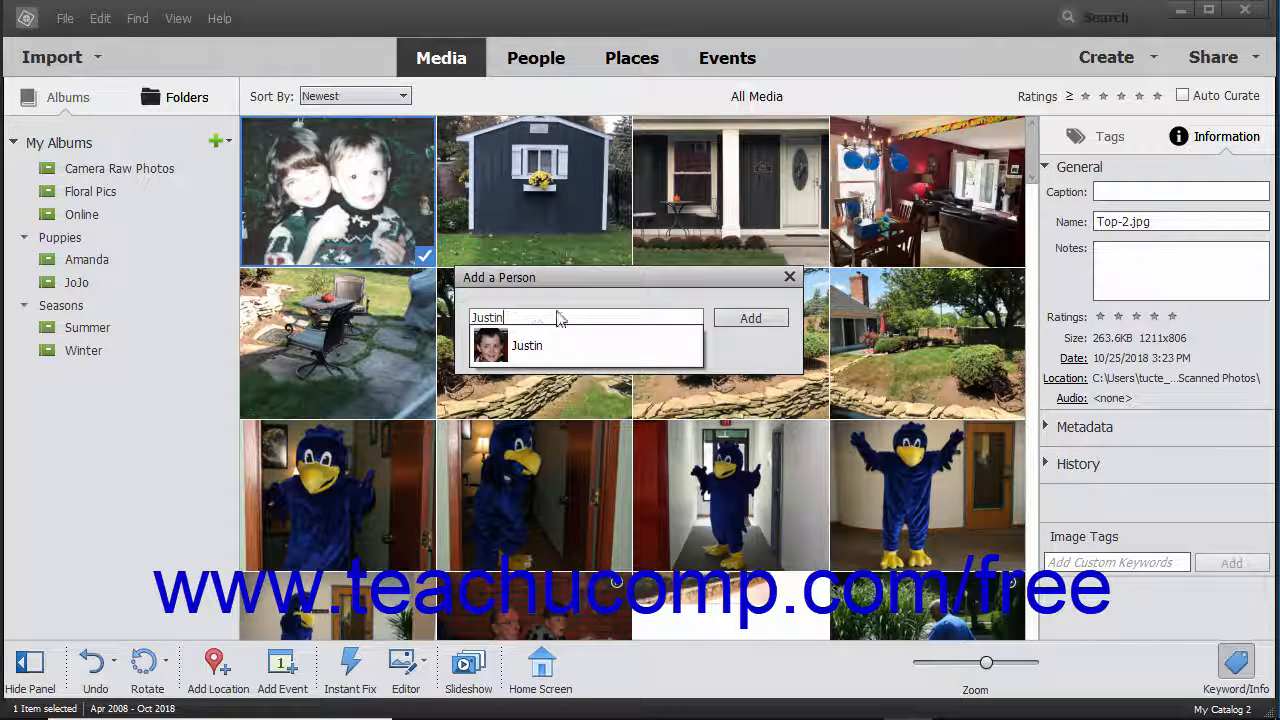
{"action": "left_click", "coordinate": [744, 318]}
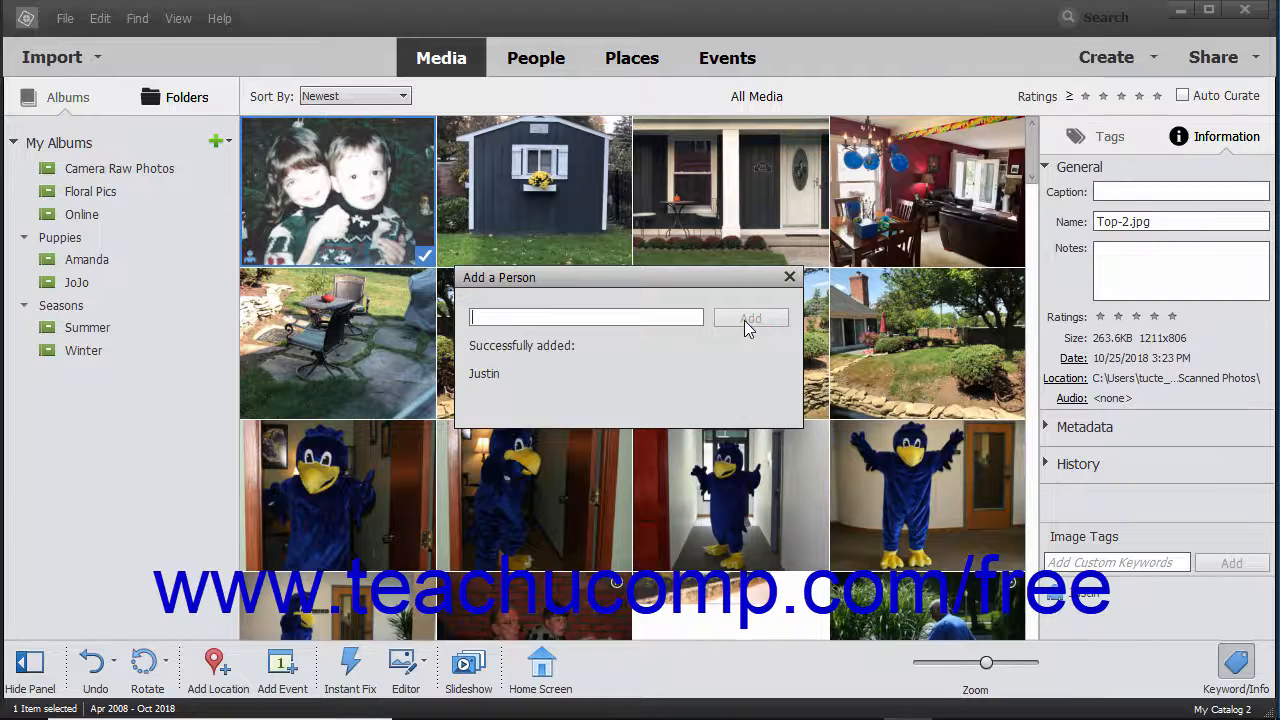
{"action": "left_click", "coordinate": [789, 277]}
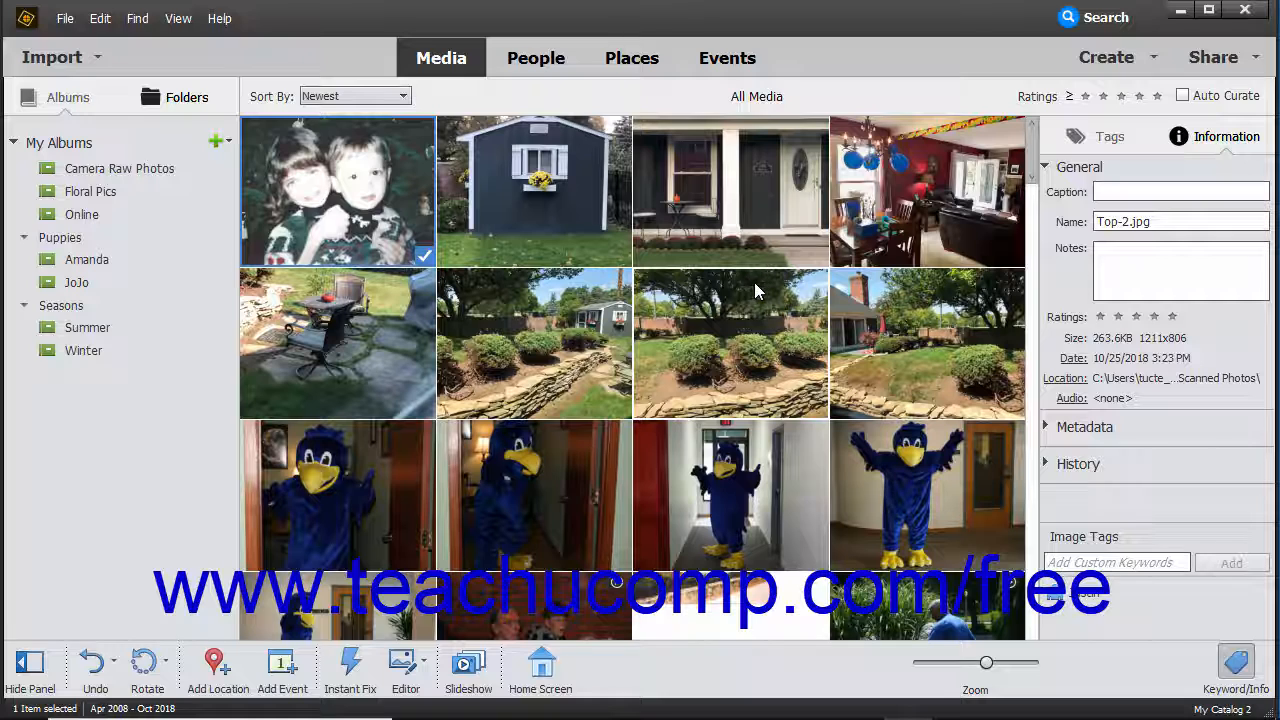
View Top-2.jpg as a single image, mark the girl's face manually, and tag it with her first name
{"action": "double_click", "coordinate": [349, 179]}
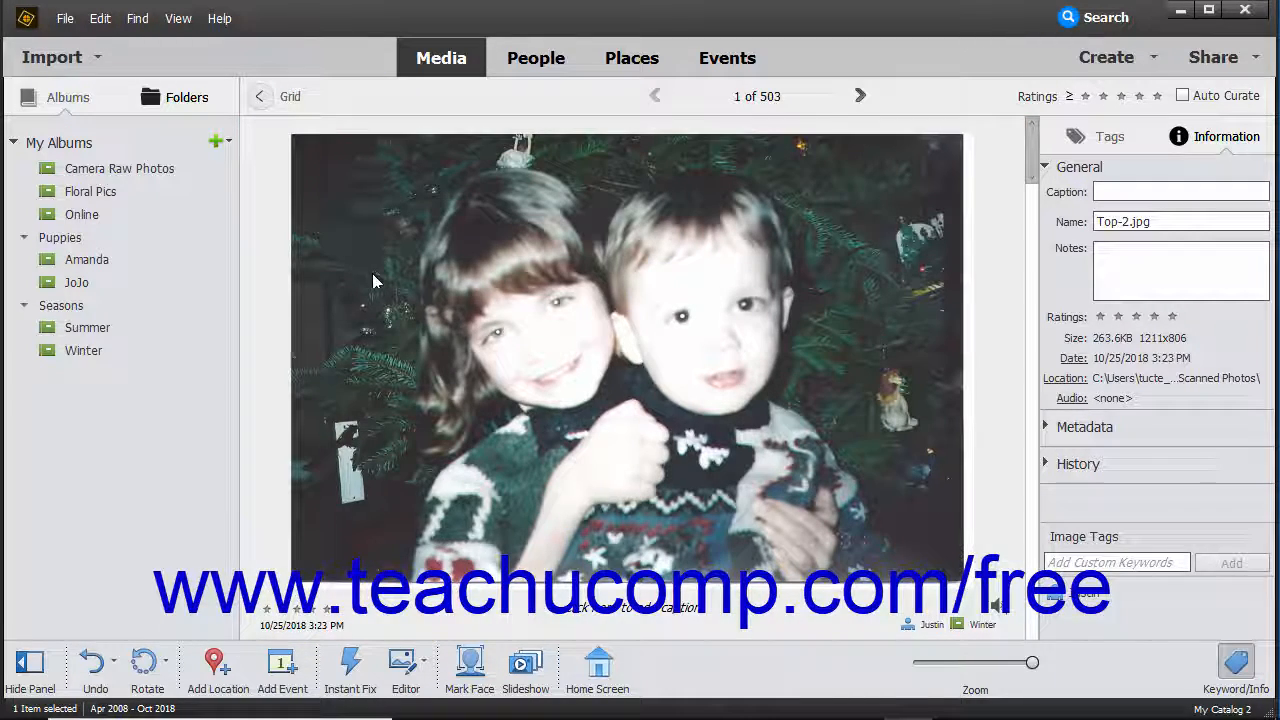
{"action": "left_click", "coordinate": [470, 662]}
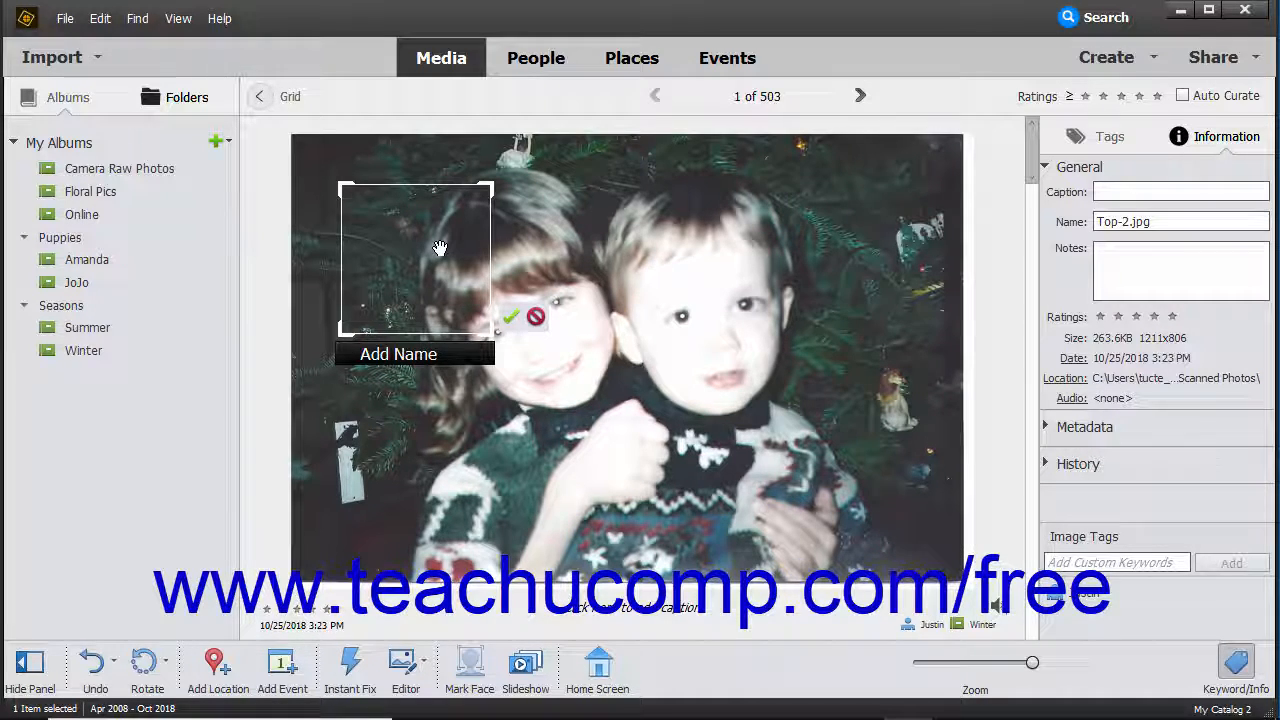
{"action": "left_click_drag", "start_coordinate": [440, 247], "coordinate": [555, 322]}
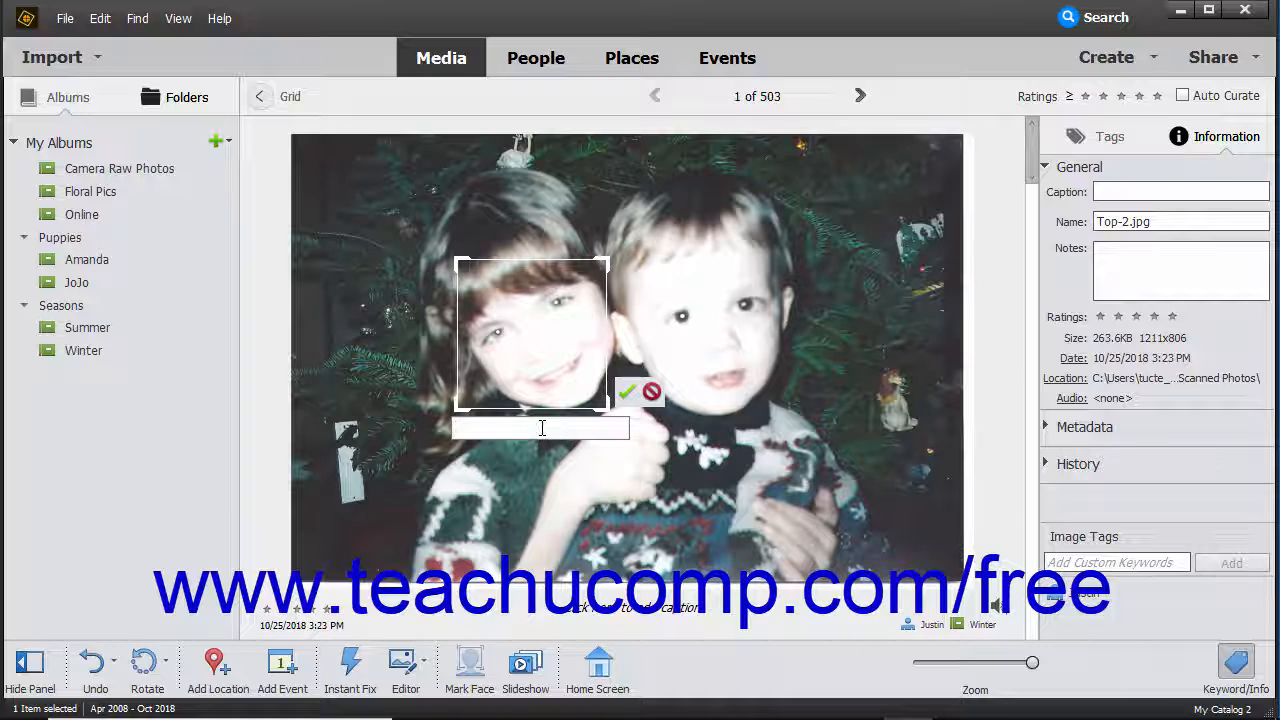
{"action": "type", "text": "Elaina"}
{"action": "key", "text": "Return"}
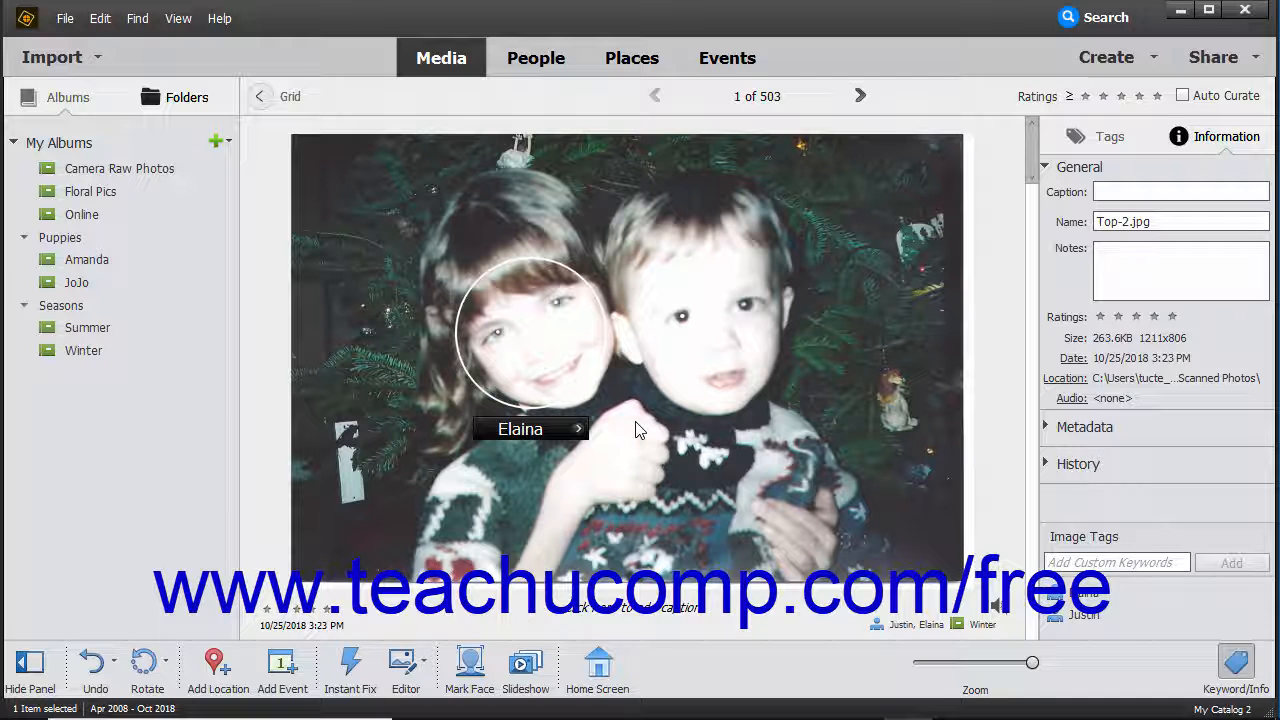
Check the unnamed people stacks in the People view, and return to the grid of all media
{"action": "left_click", "coordinate": [551, 61]}
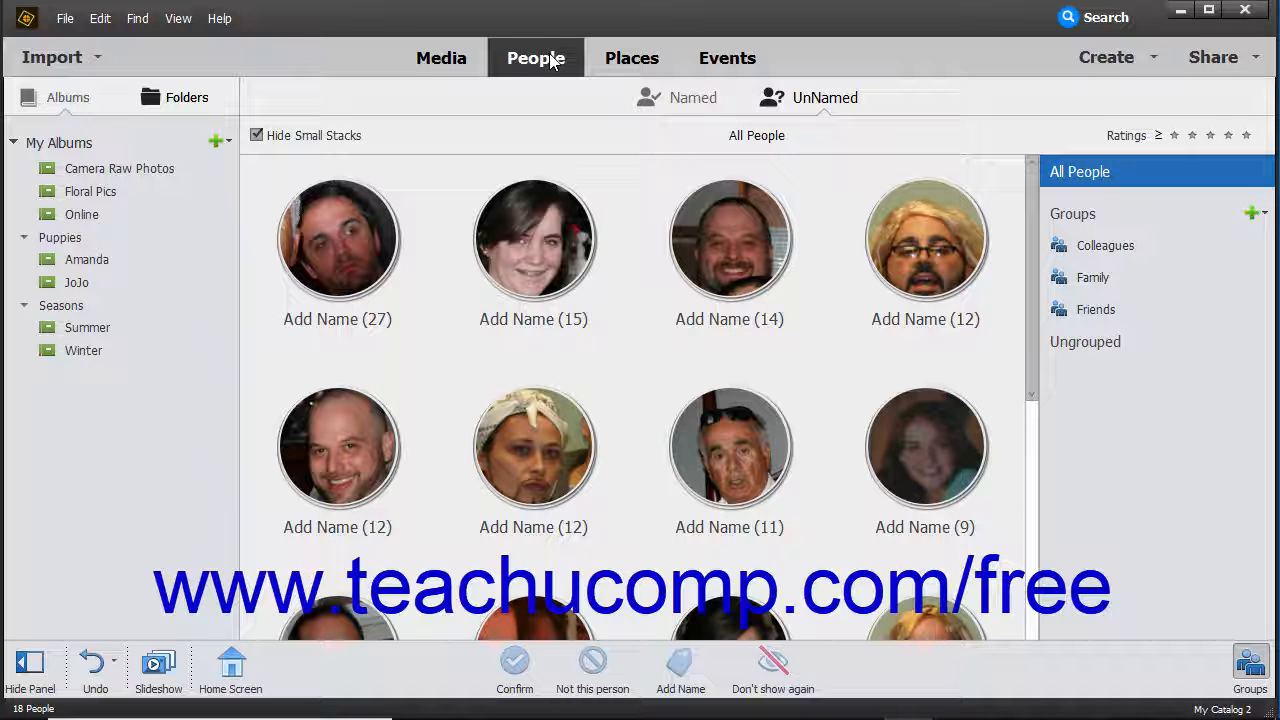
{"action": "left_click", "coordinate": [459, 59]}
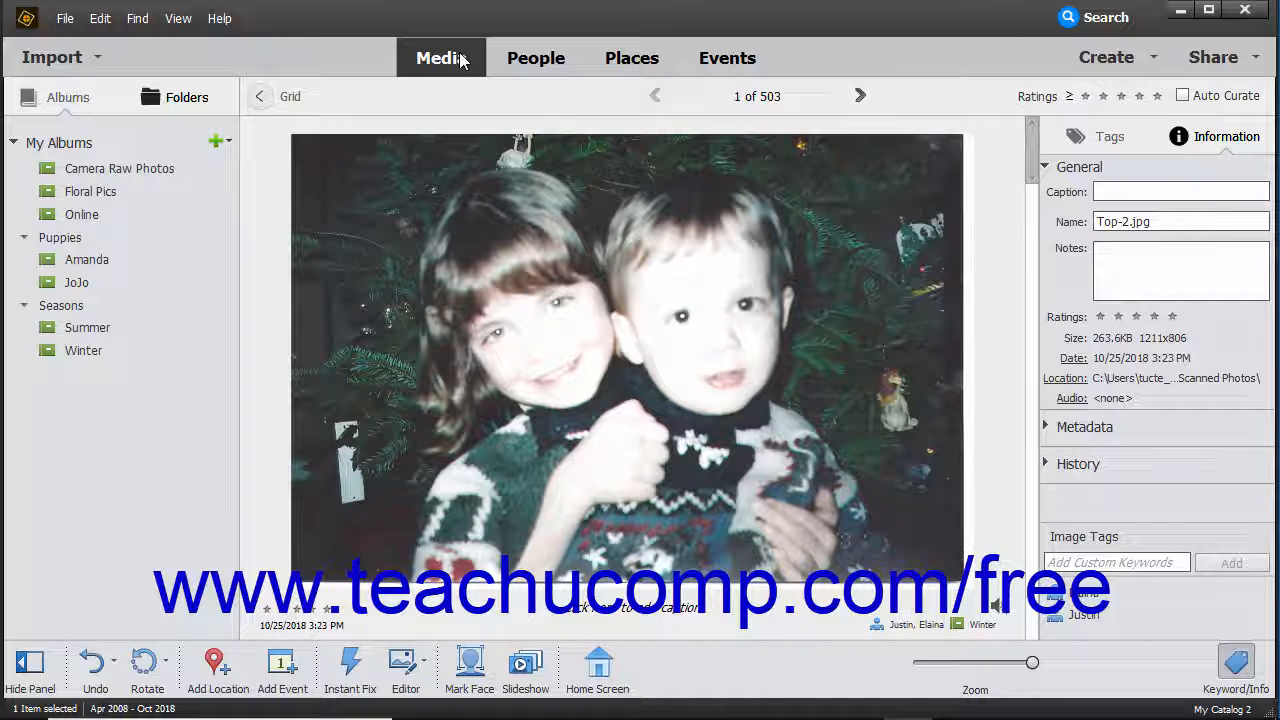
{"action": "left_click", "coordinate": [262, 97]}
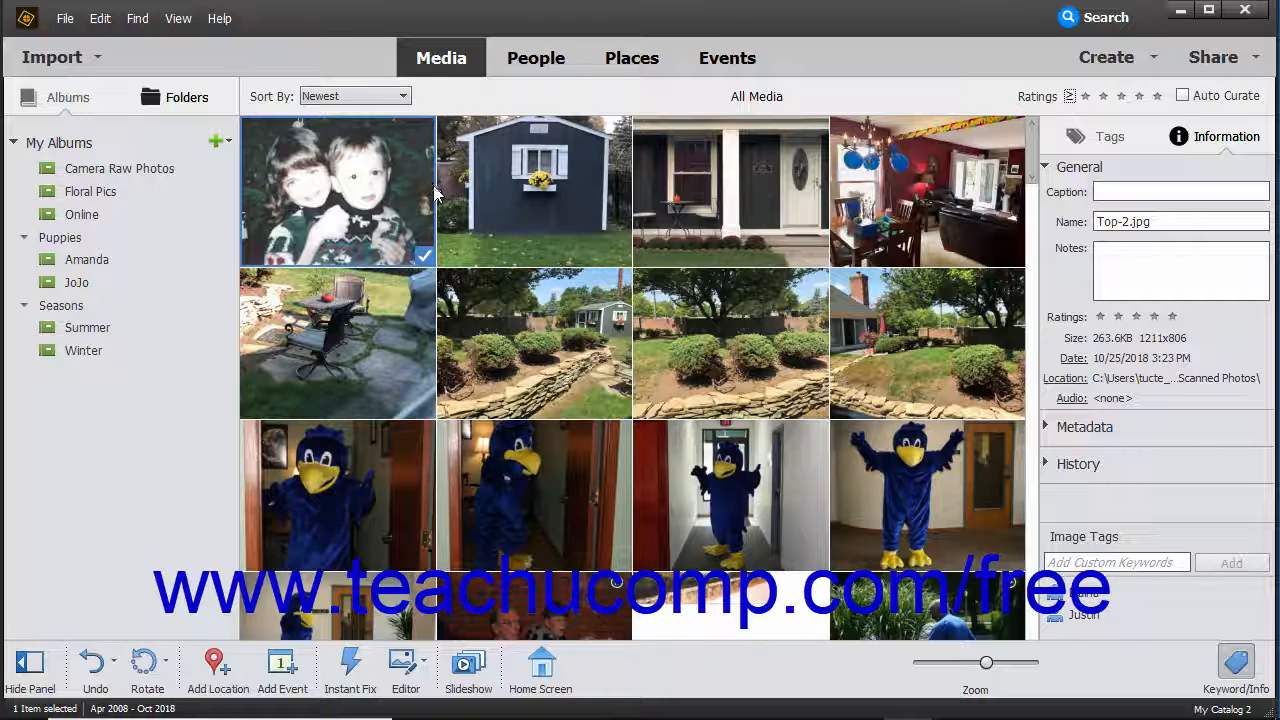
Assign the location East Lansing, Michigan, United States to the three photos of the garden shrubs and stone wall
{"action": "left_click", "coordinate": [540, 358]}
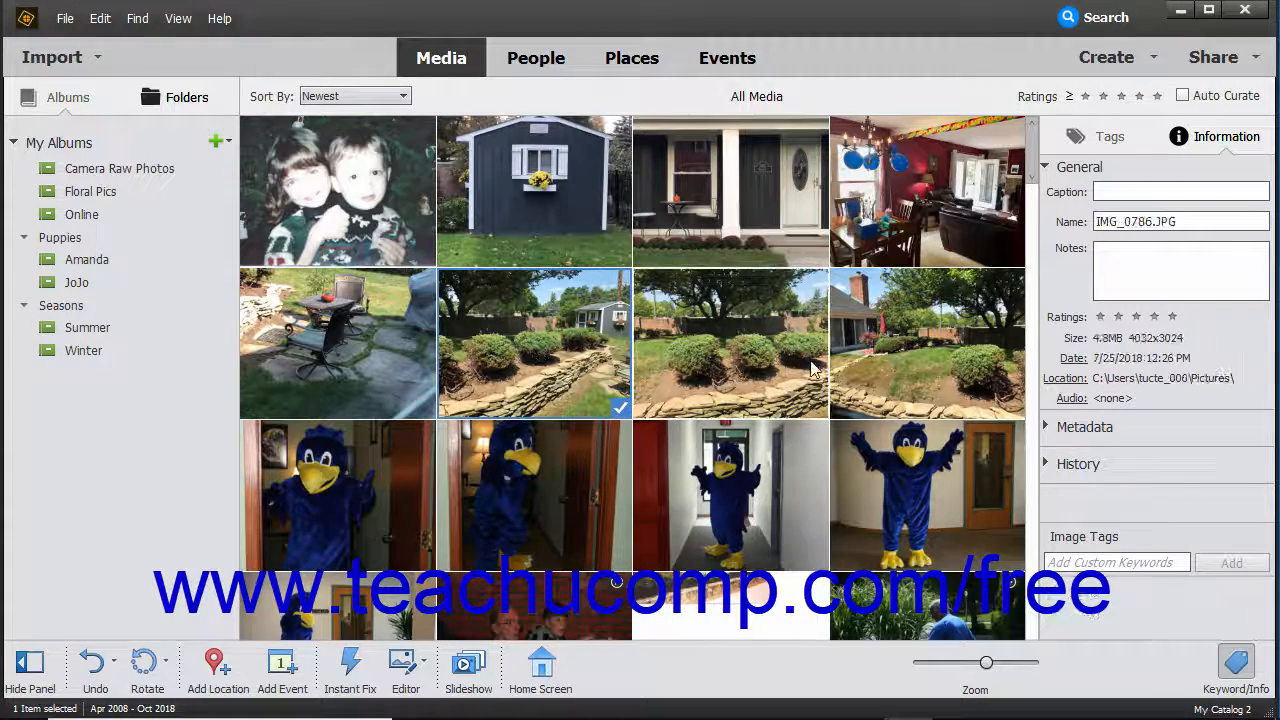
{"action": "left_click", "coordinate": [916, 350], "text": "shift"}
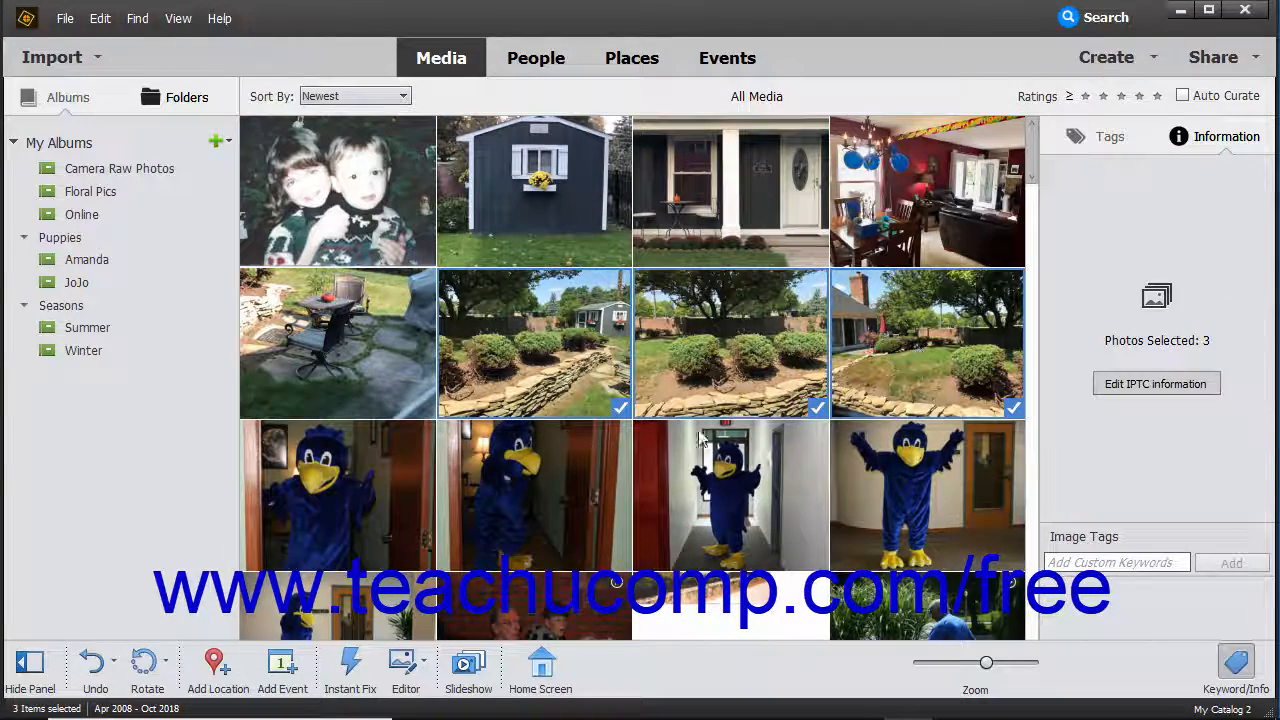
{"action": "left_click", "coordinate": [216, 664]}
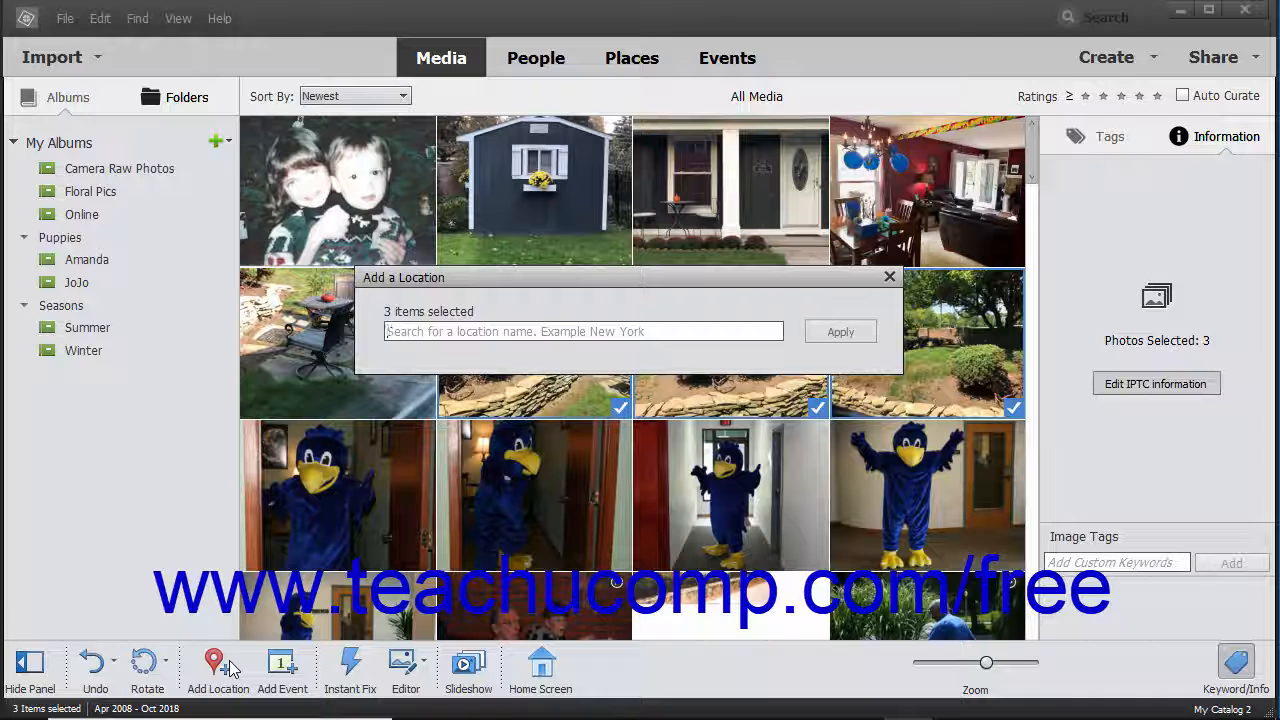
{"action": "type", "text": "East Lansing, MI"}
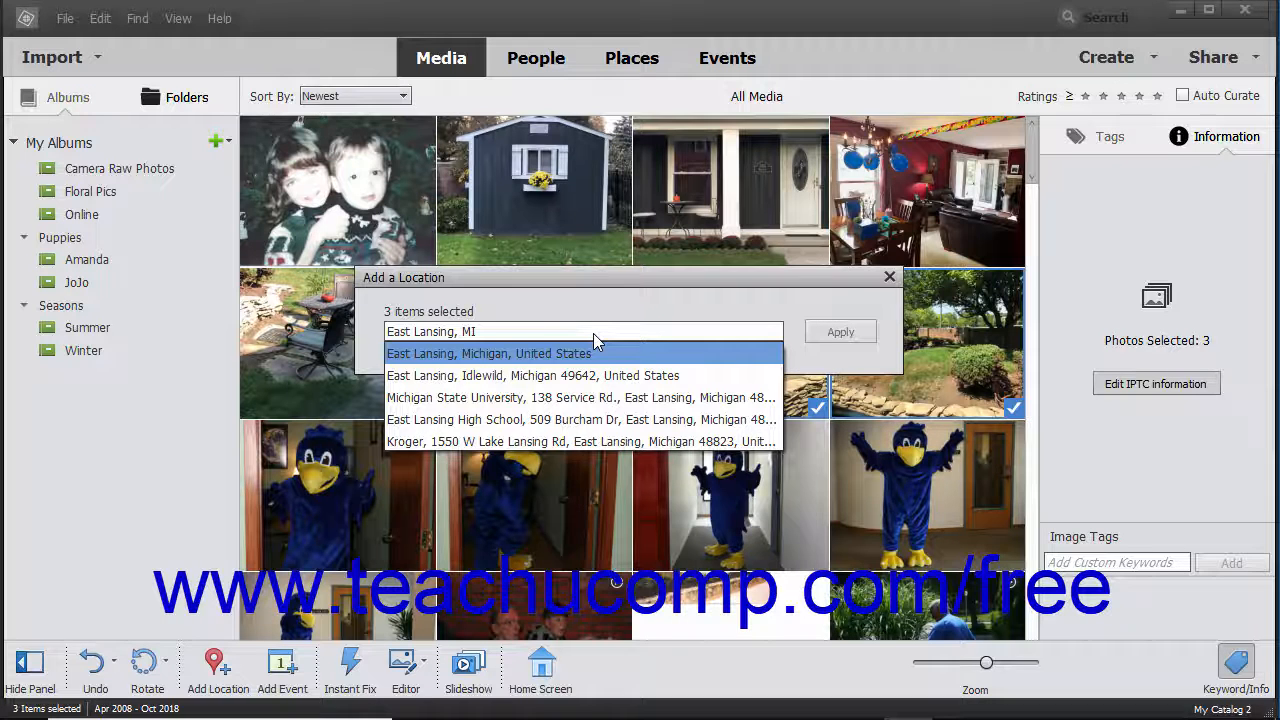
{"action": "left_click", "coordinate": [595, 353]}
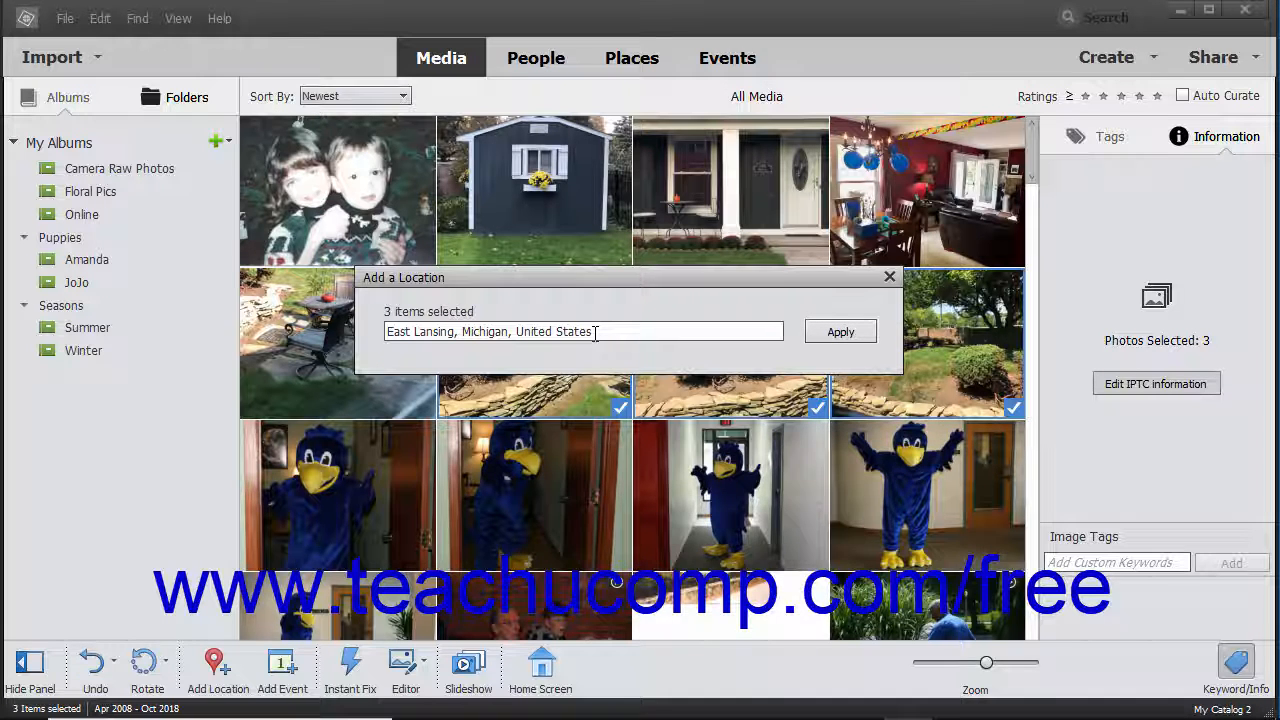
{"action": "left_click", "coordinate": [837, 333]}
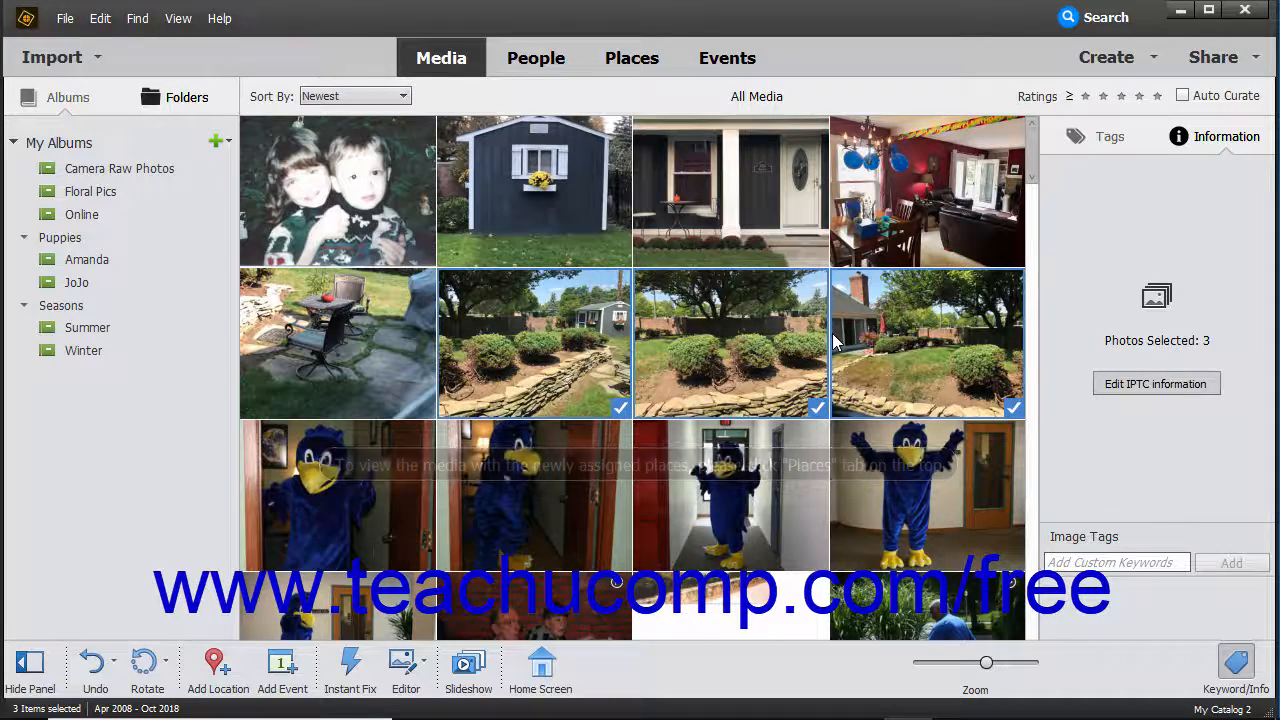
View the photos pinned at East Lansing in the Places view, and return to the map
{"action": "left_click", "coordinate": [640, 62]}
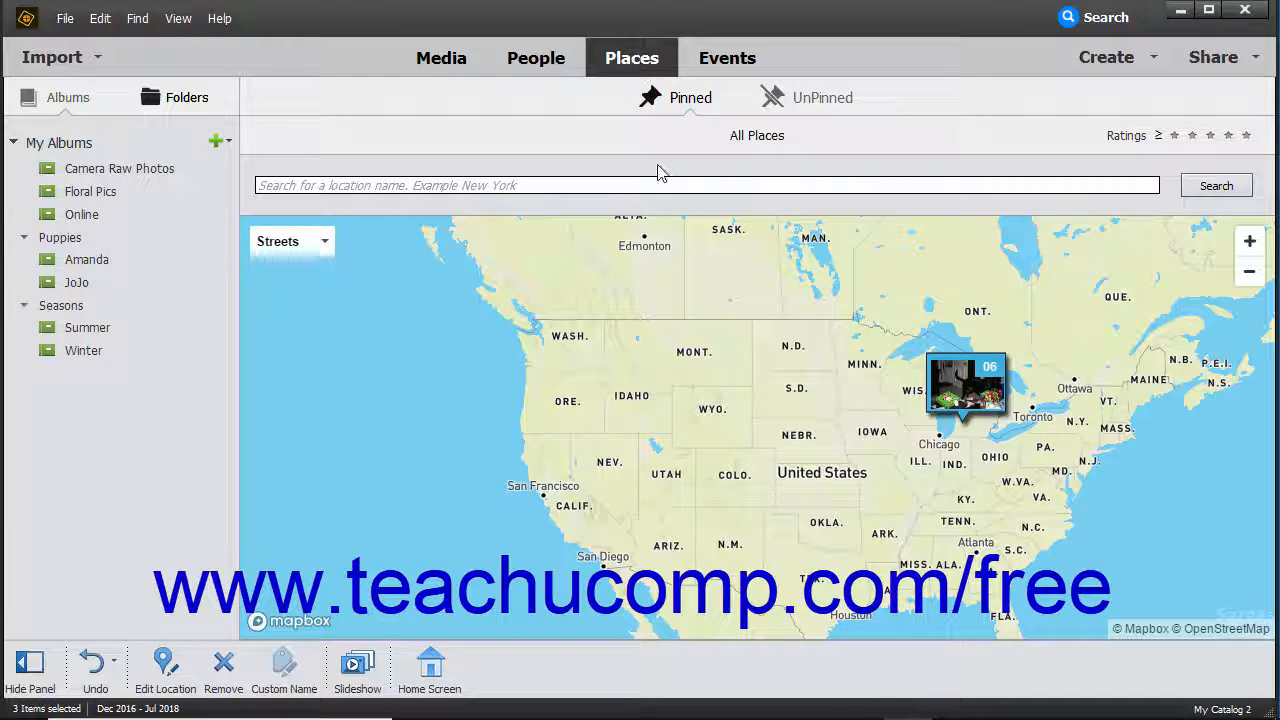
{"action": "mouse_move", "coordinate": [945, 395]}
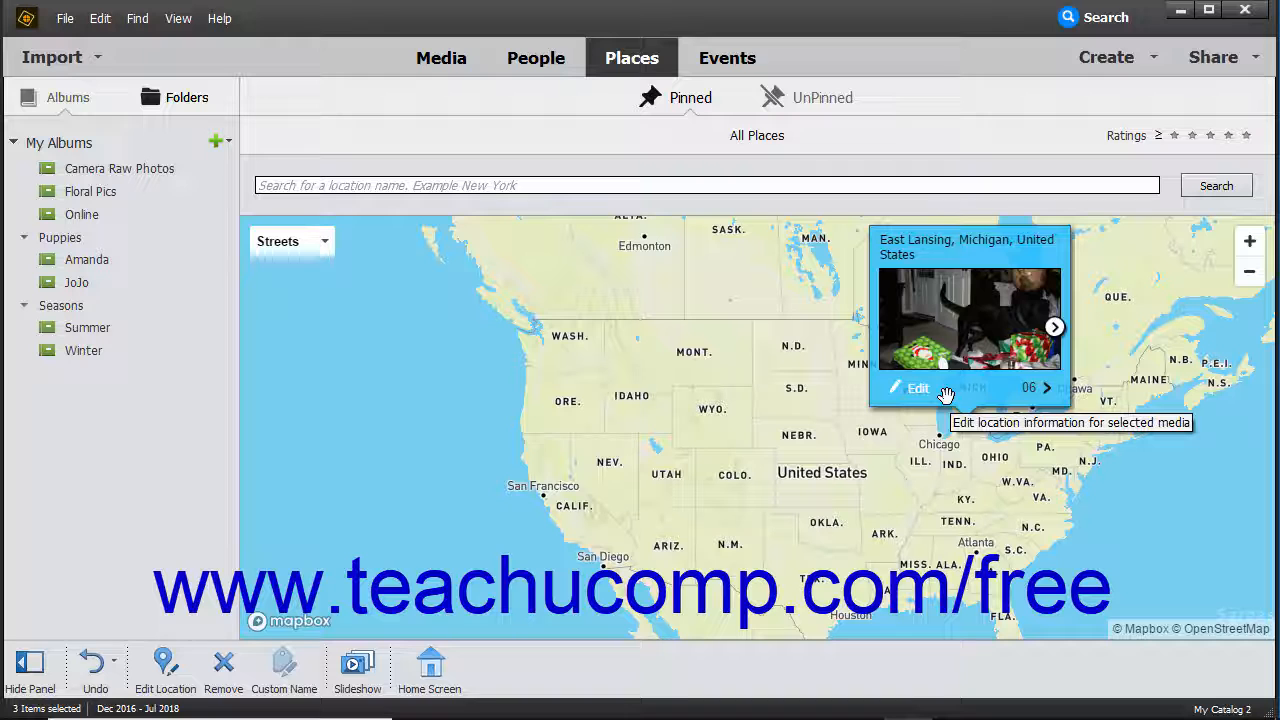
{"action": "left_click", "coordinate": [944, 393]}
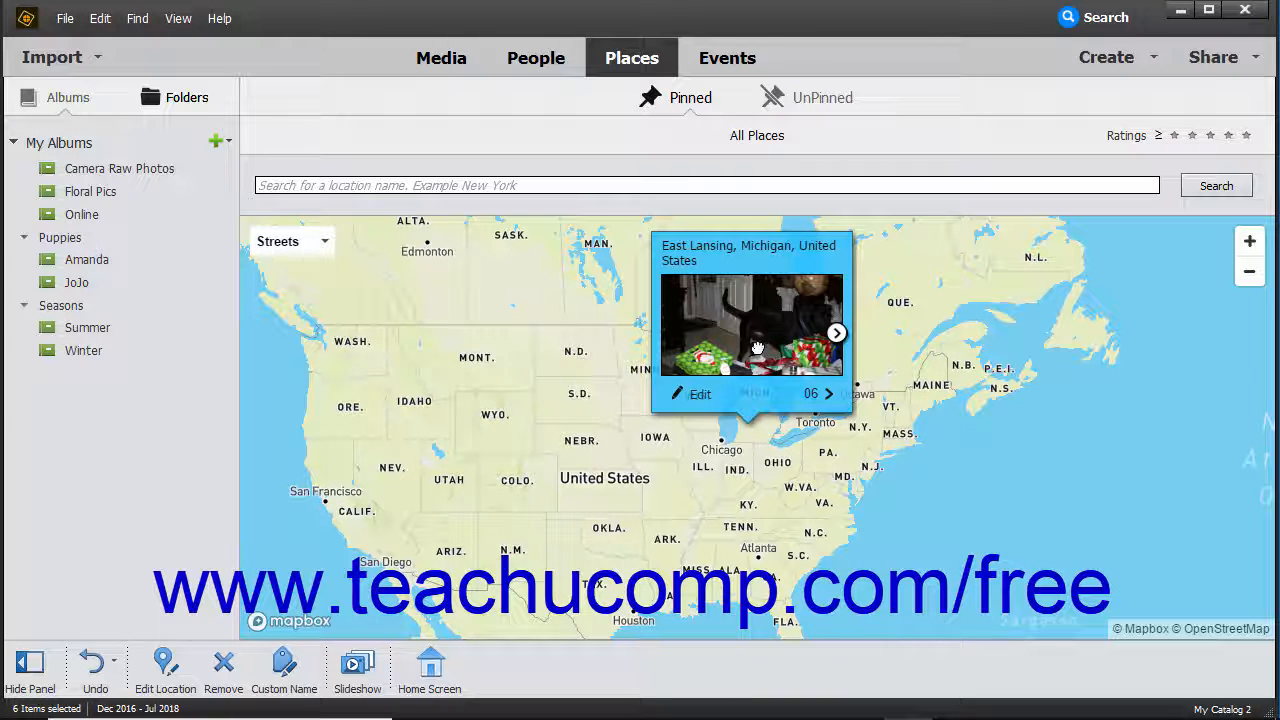
{"action": "left_click", "coordinate": [757, 347]}
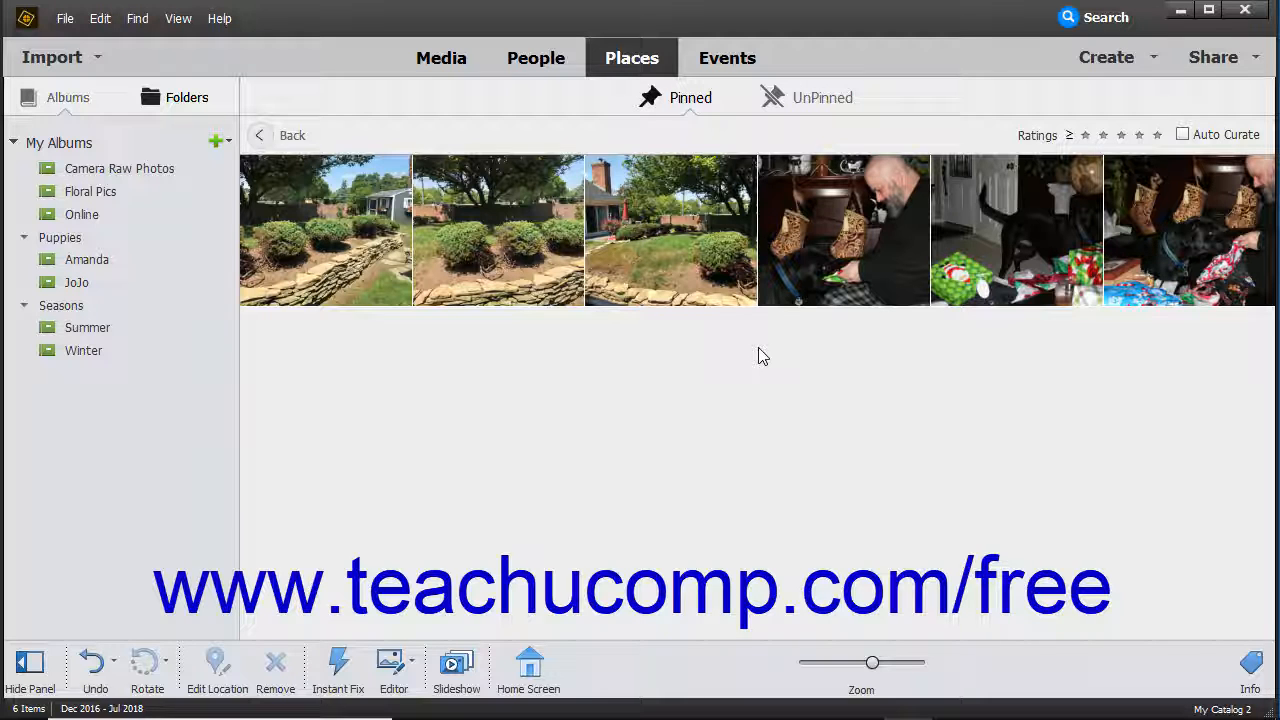
{"action": "left_click", "coordinate": [264, 136]}
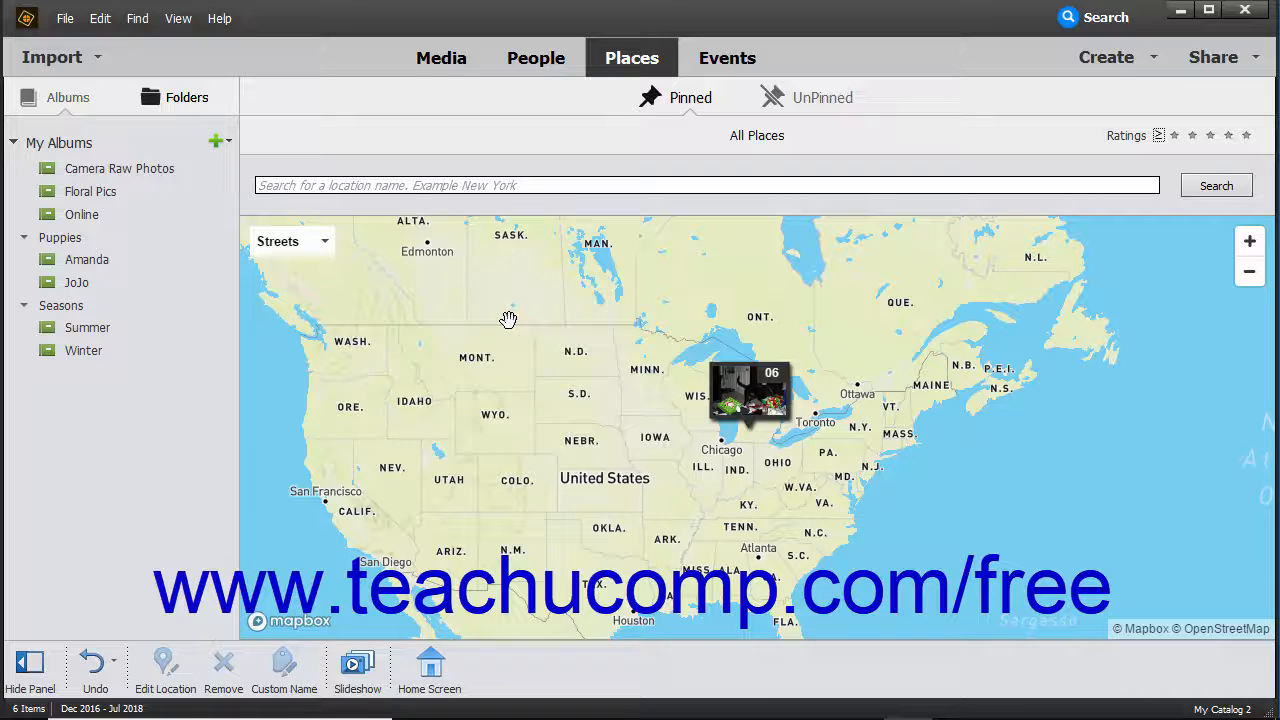
Create an event named Conference 2018 from the five blue bird mascot photos in the media grid, with the group set to None
{"action": "left_click", "coordinate": [455, 58]}
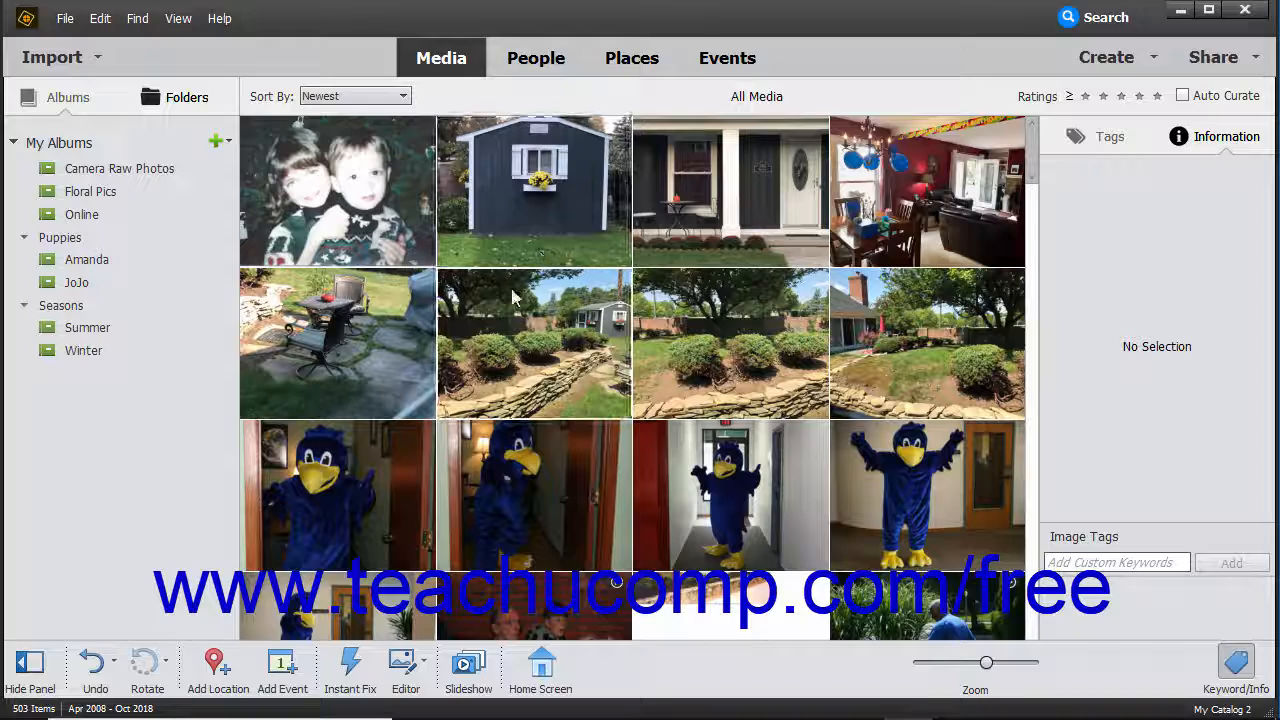
{"action": "left_click", "coordinate": [380, 480]}
{"action": "left_click", "coordinate": [335, 592], "text": "shift"}
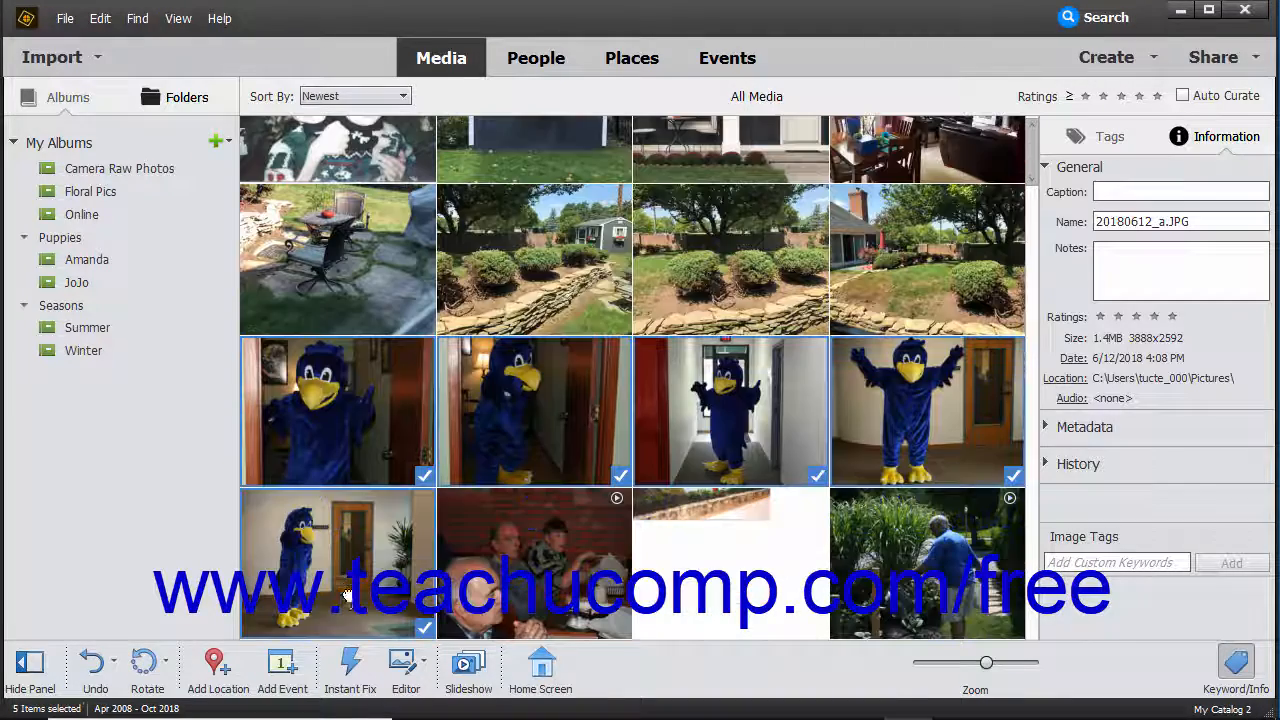
{"action": "left_click", "coordinate": [268, 668]}
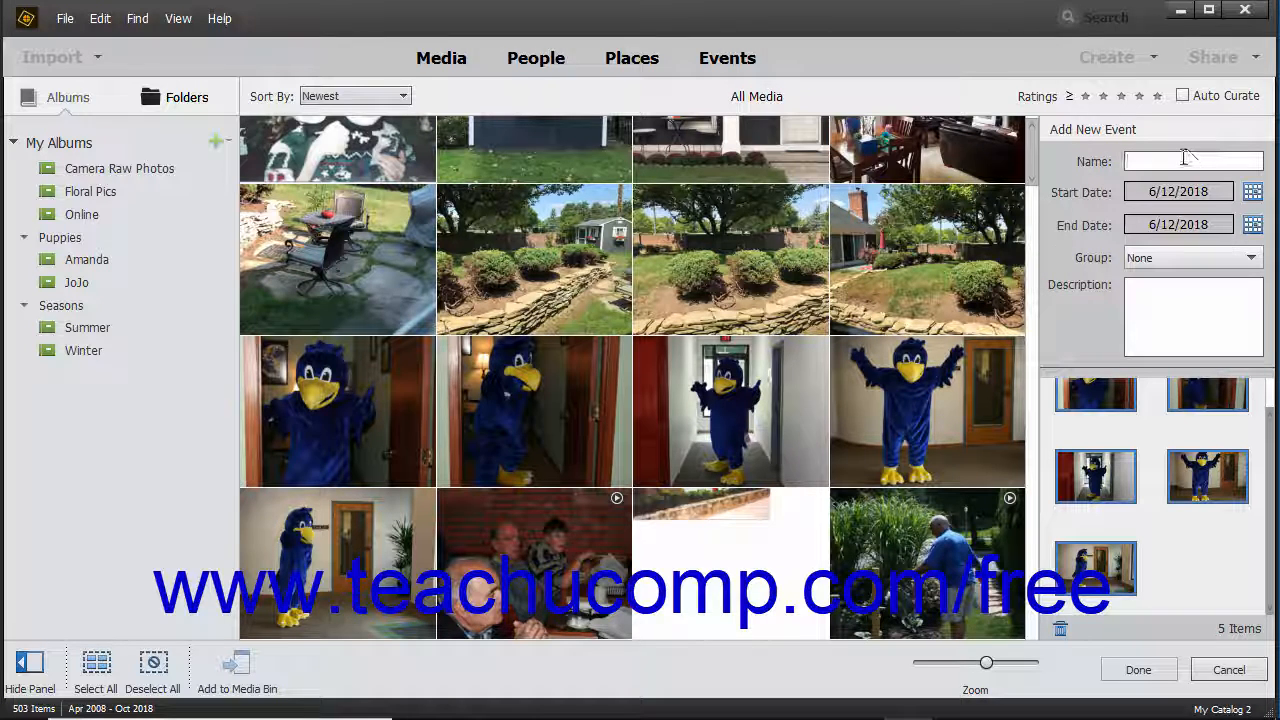
{"action": "type", "text": "Conference 2018"}
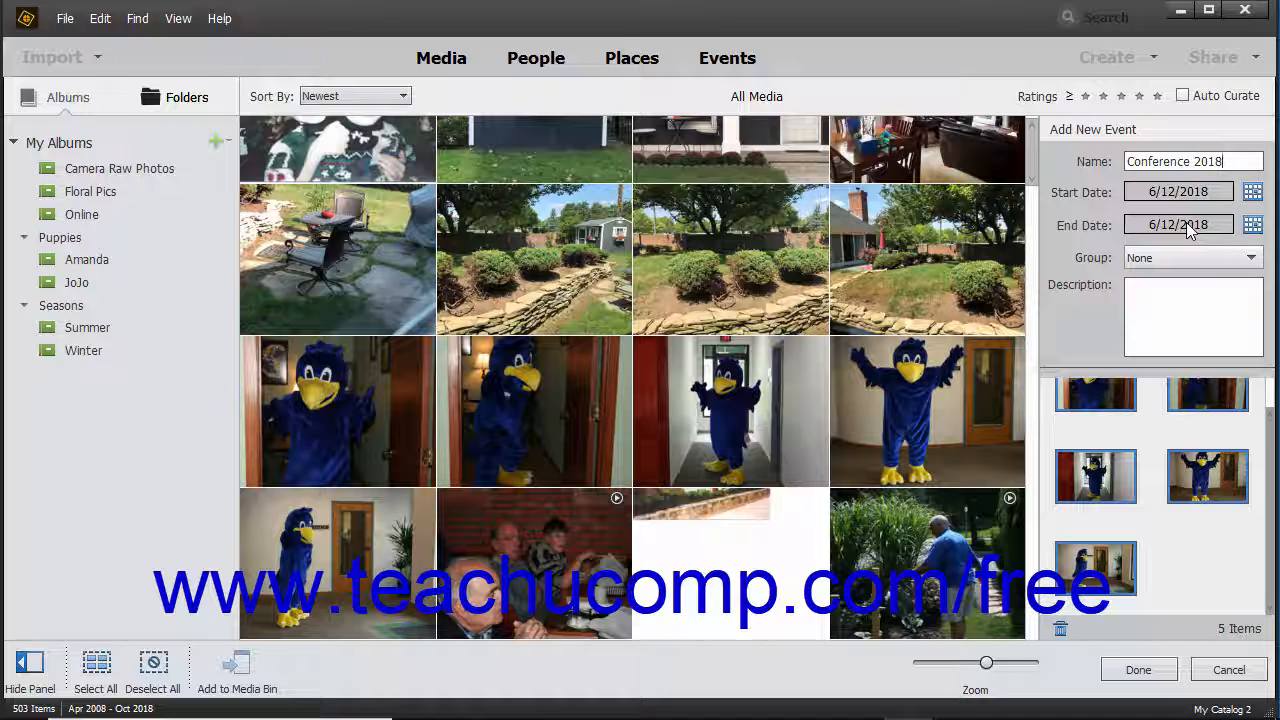
{"action": "left_click", "coordinate": [1252, 258]}
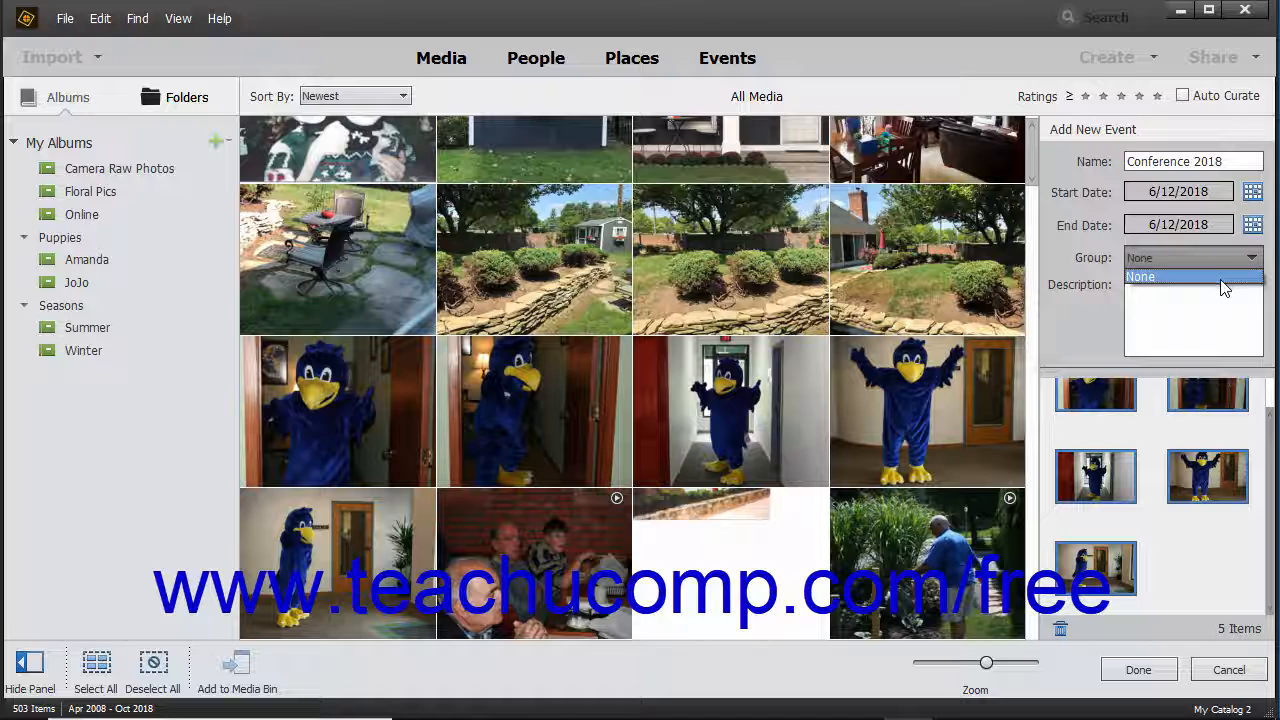
{"action": "left_click", "coordinate": [1222, 277]}
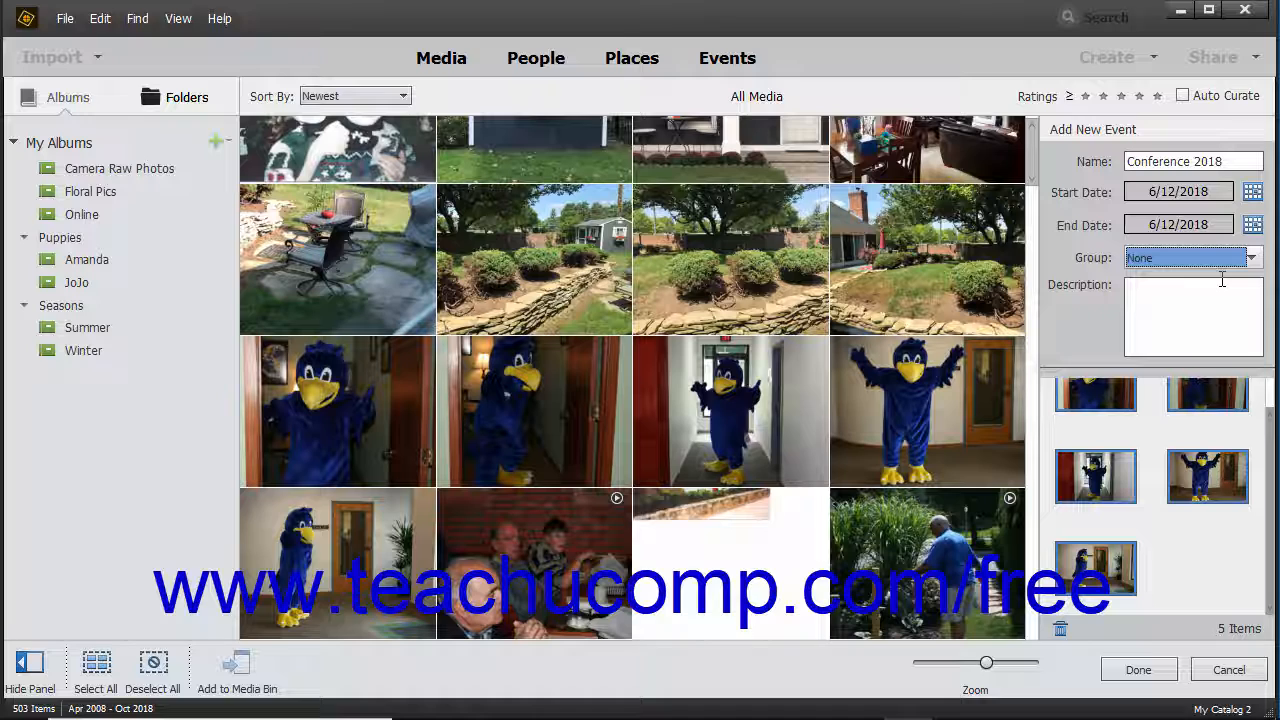
{"action": "left_click", "coordinate": [1197, 290]}
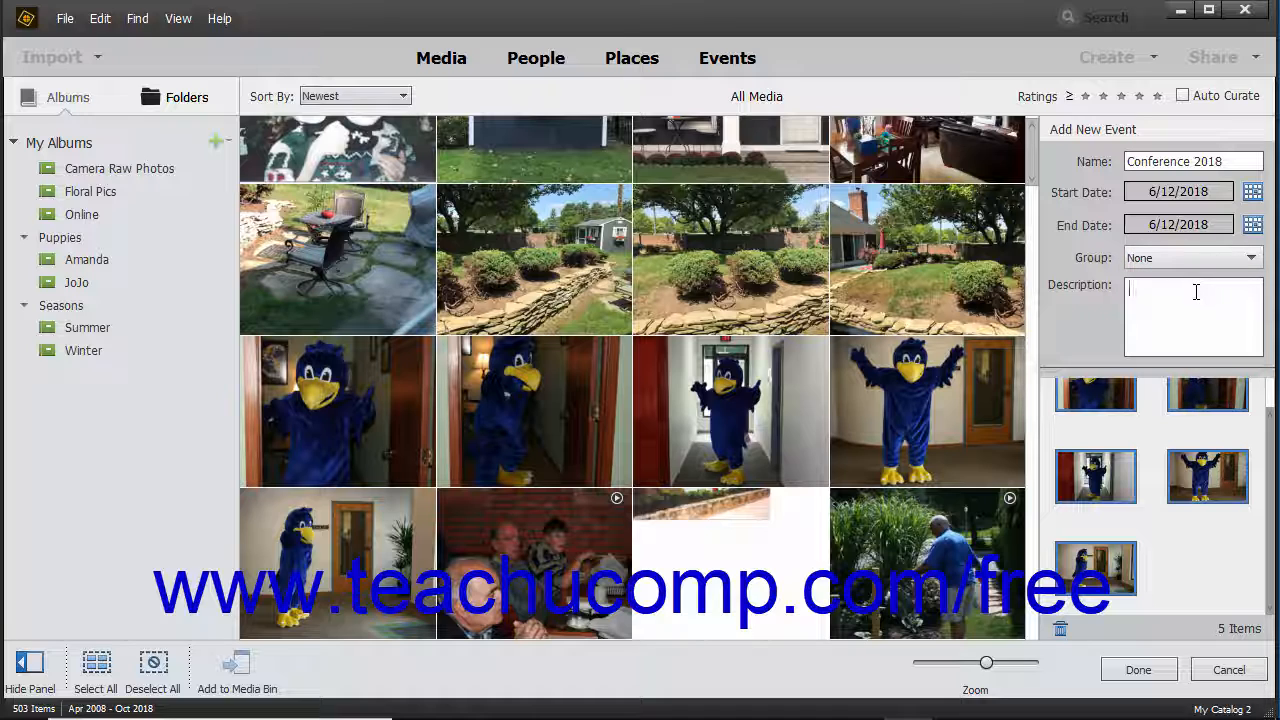
{"action": "left_click", "coordinate": [1162, 671]}
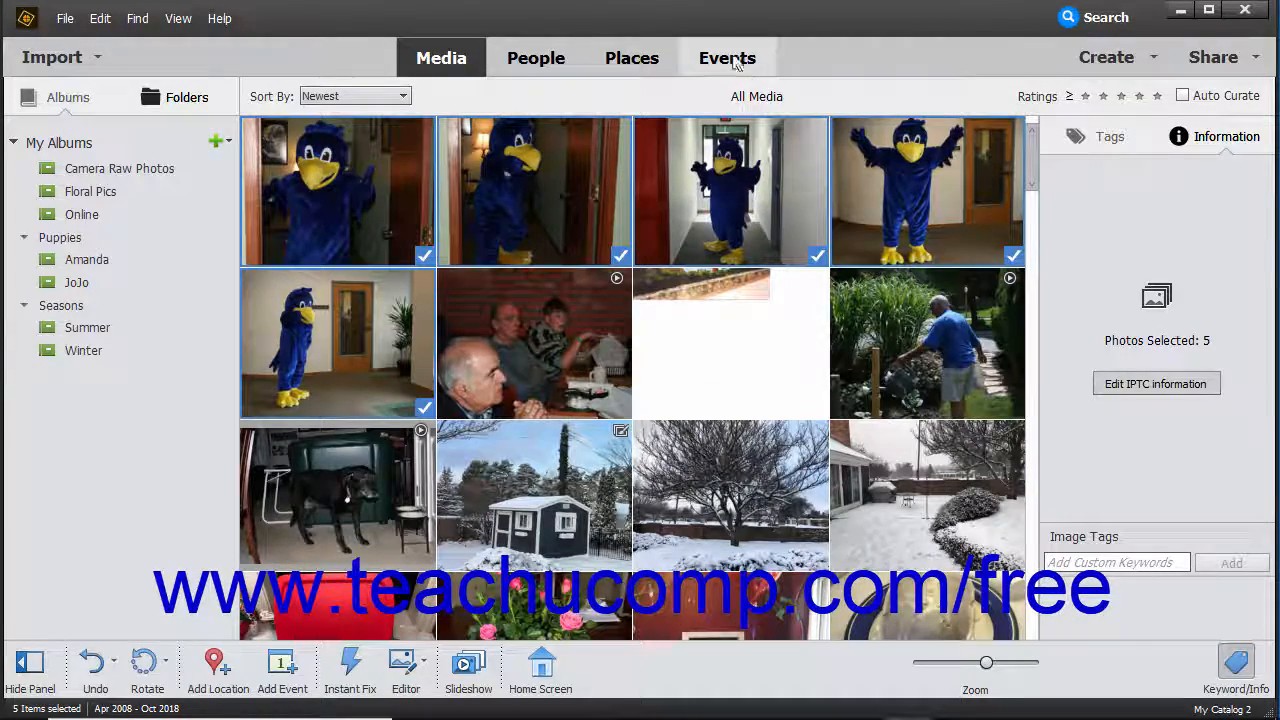
Review the named events, and filter the suggested events to the year 2018
{"action": "left_click", "coordinate": [735, 60]}
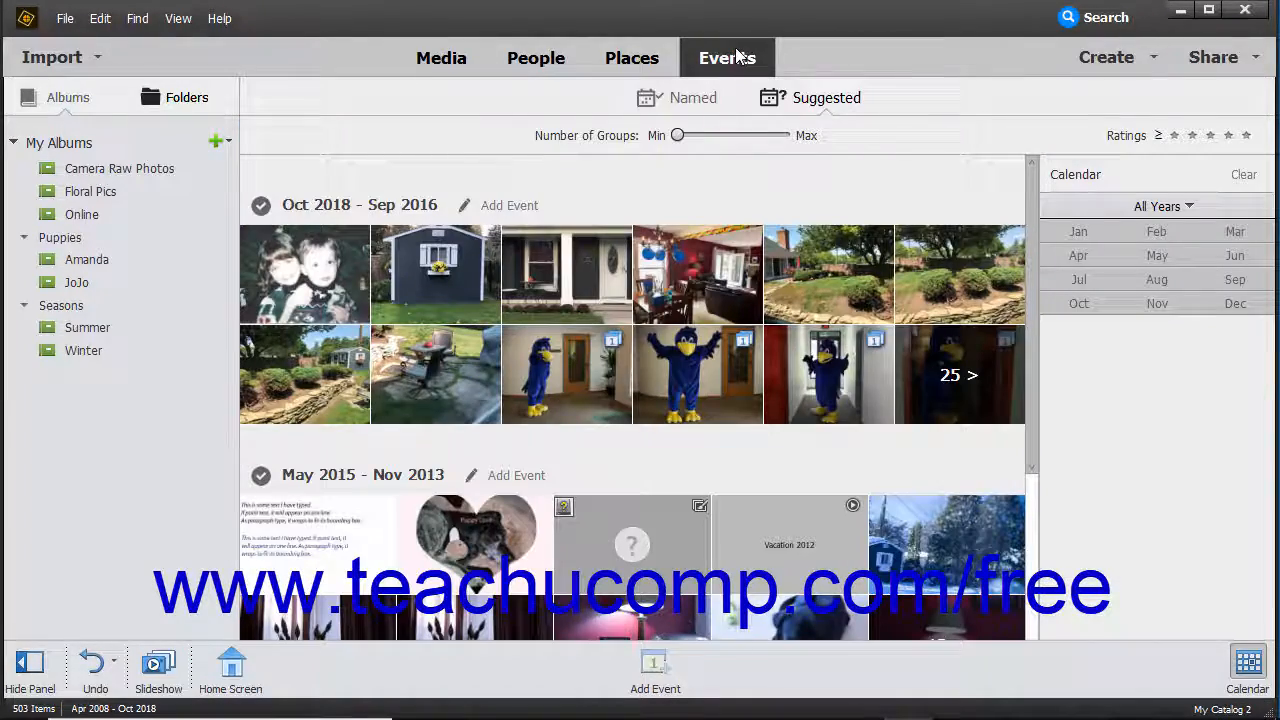
{"action": "left_click", "coordinate": [683, 104]}
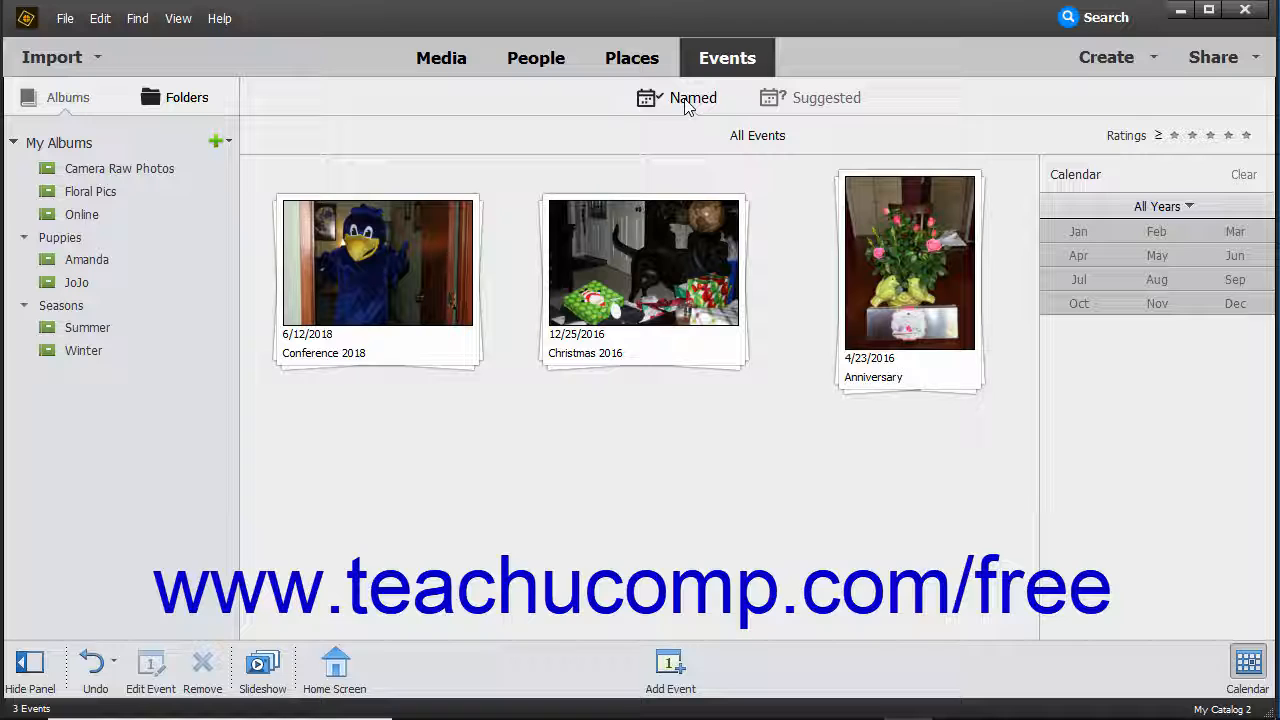
{"action": "left_click", "coordinate": [809, 101]}
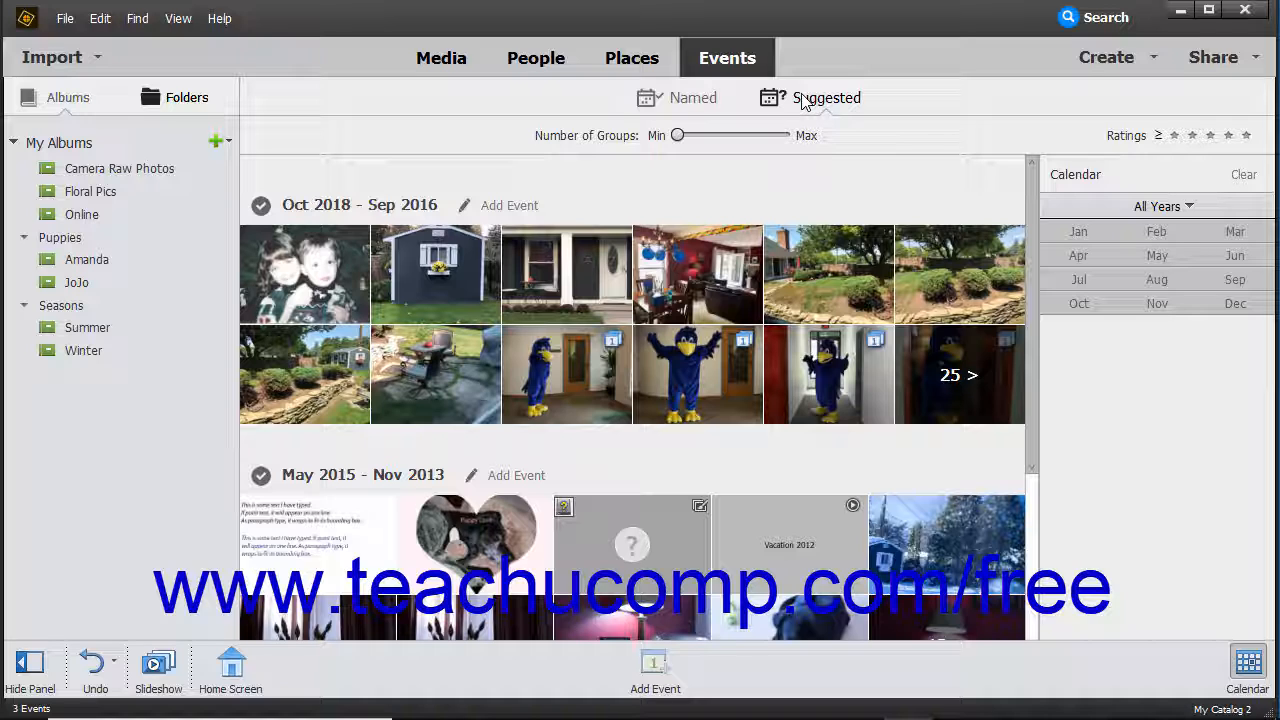
{"action": "left_click", "coordinate": [1186, 207]}
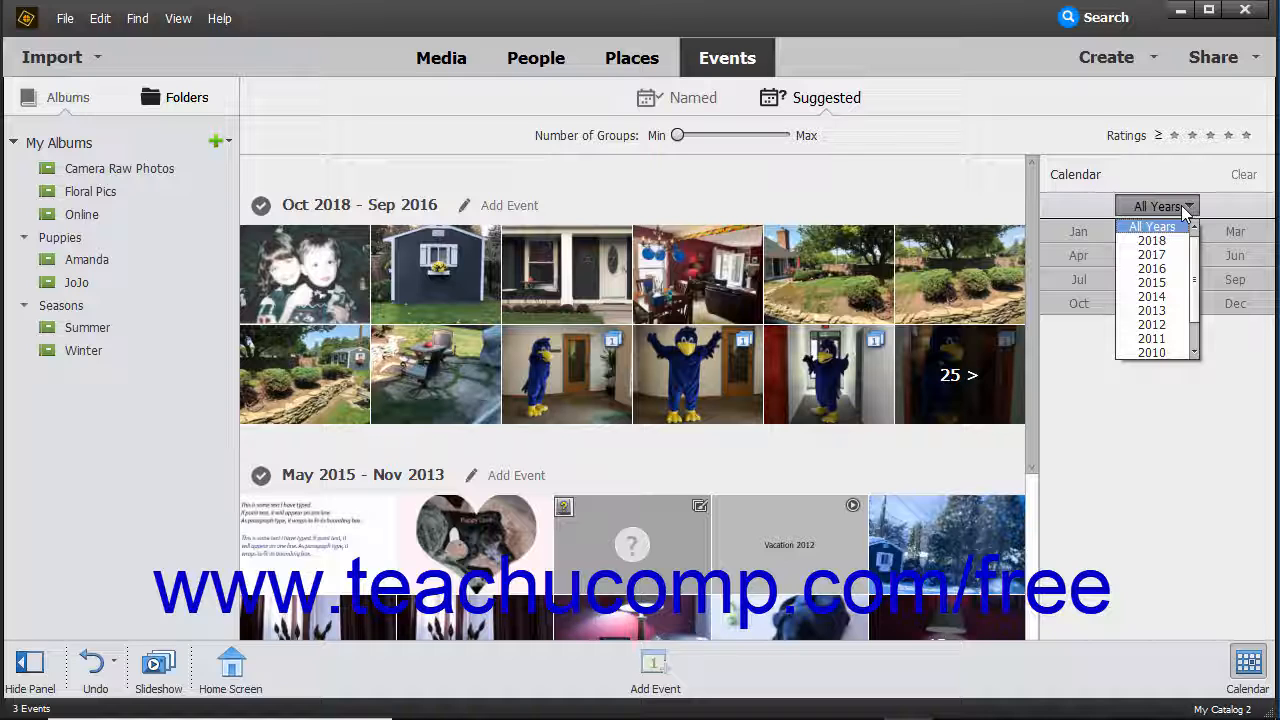
{"action": "left_click", "coordinate": [1151, 240]}
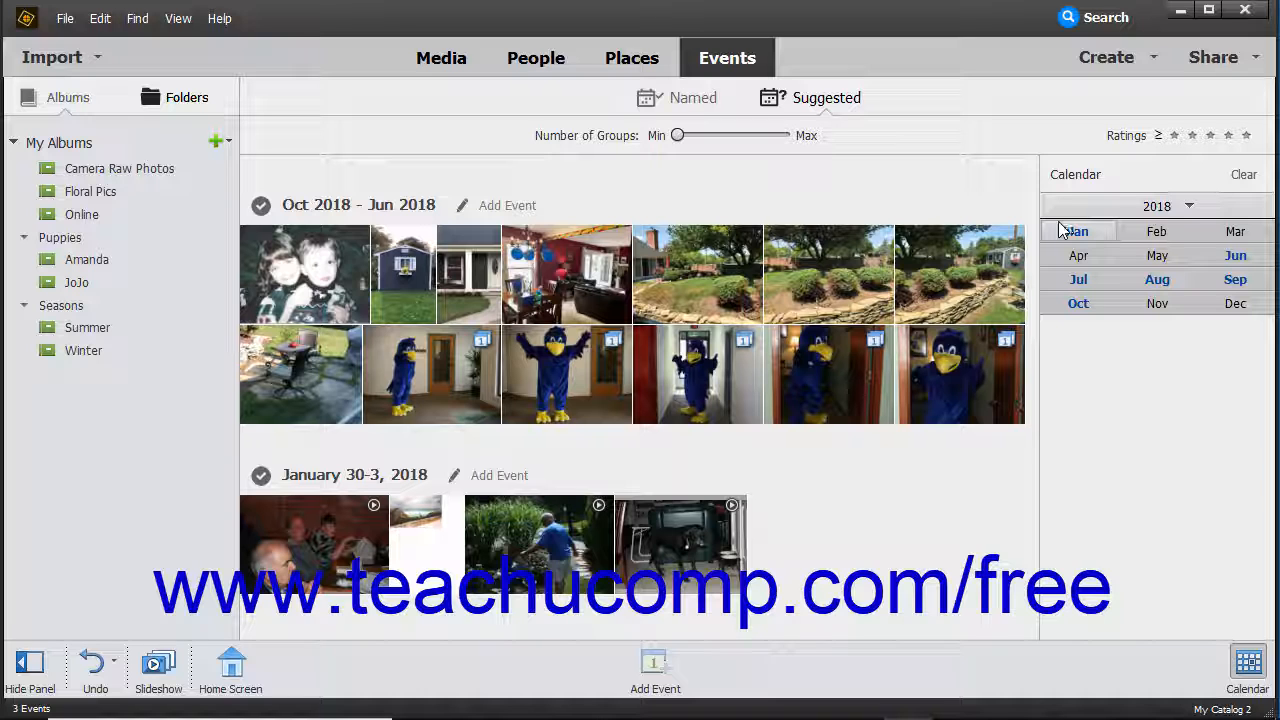
Open Top-2.jpg from the media grid in Instant Fix and apply Smart fix to it
{"action": "left_click", "coordinate": [441, 60]}
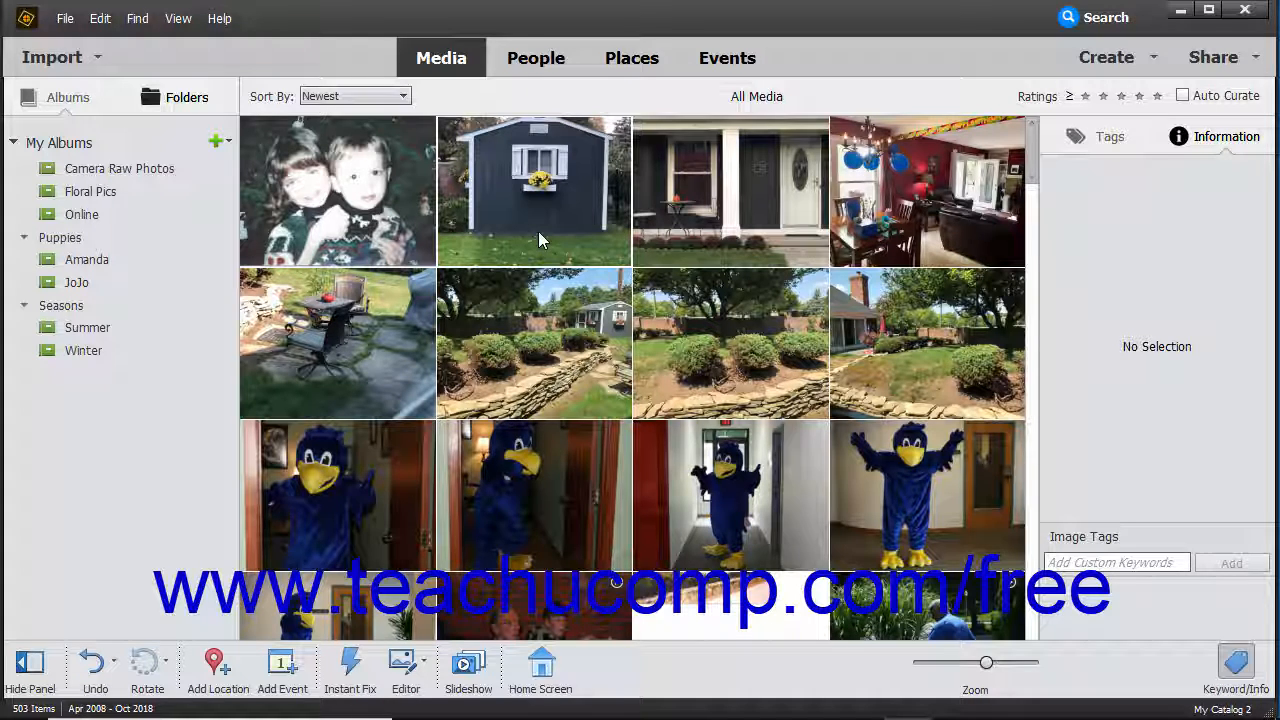
{"action": "left_click", "coordinate": [282, 202]}
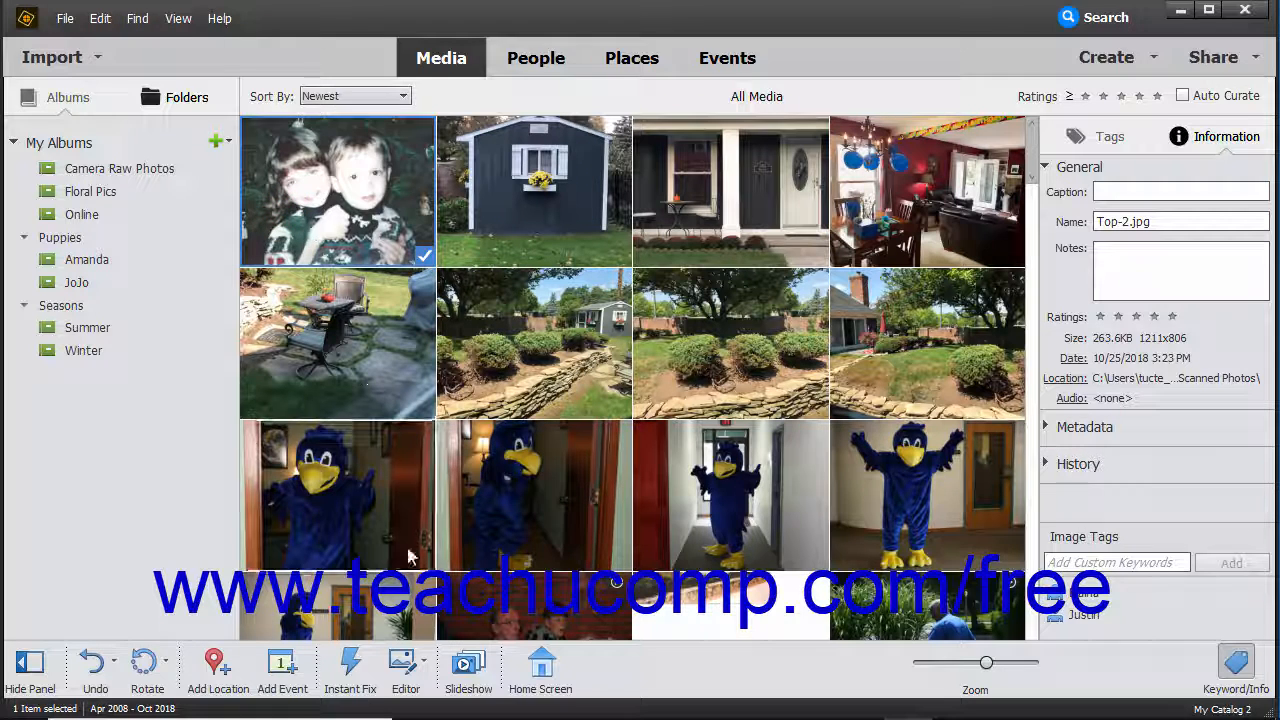
{"action": "left_click", "coordinate": [348, 672]}
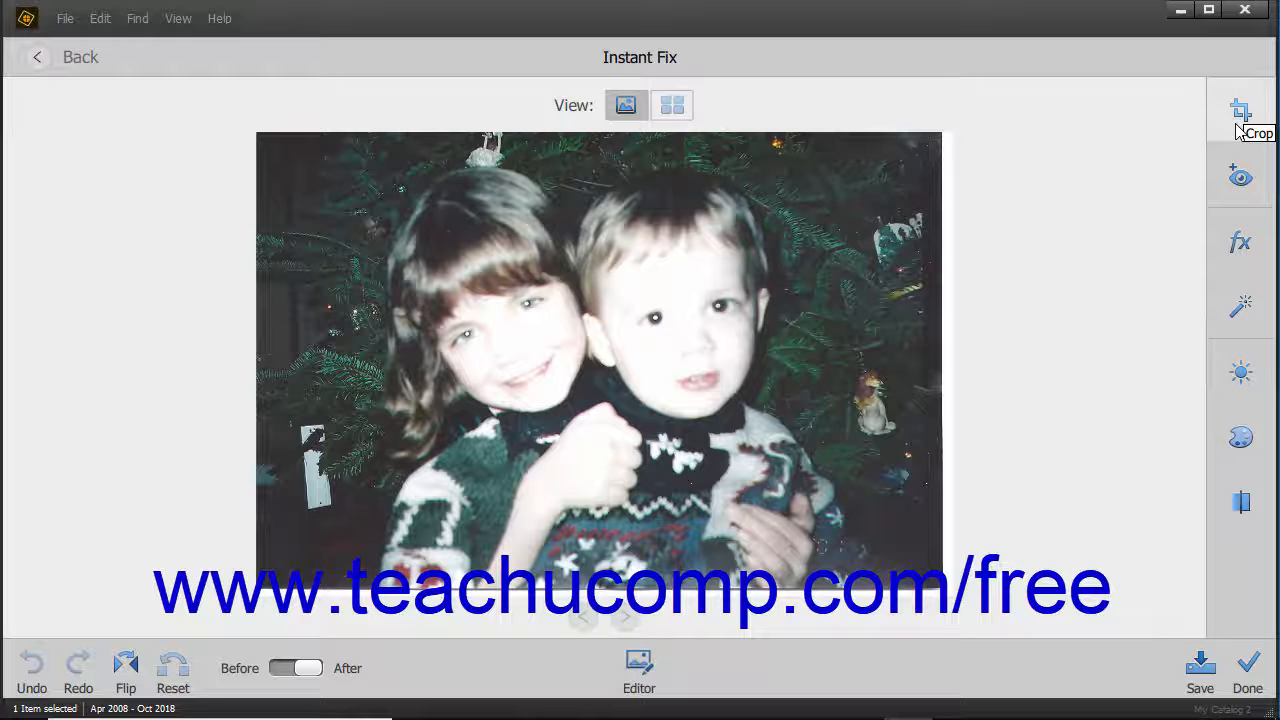
{"action": "left_click", "coordinate": [1238, 302]}
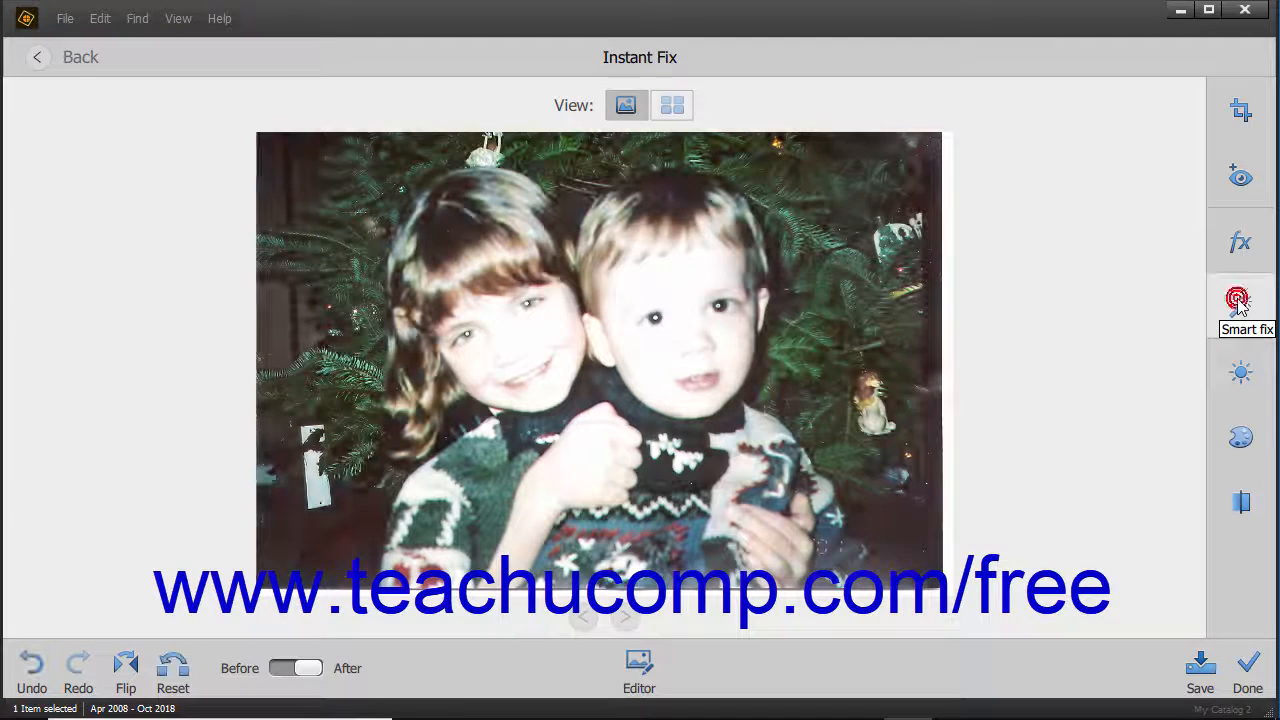
Try a 1 X 1 crop around the two children, enlarged slightly downward, and undo it
{"action": "left_click", "coordinate": [1238, 112]}
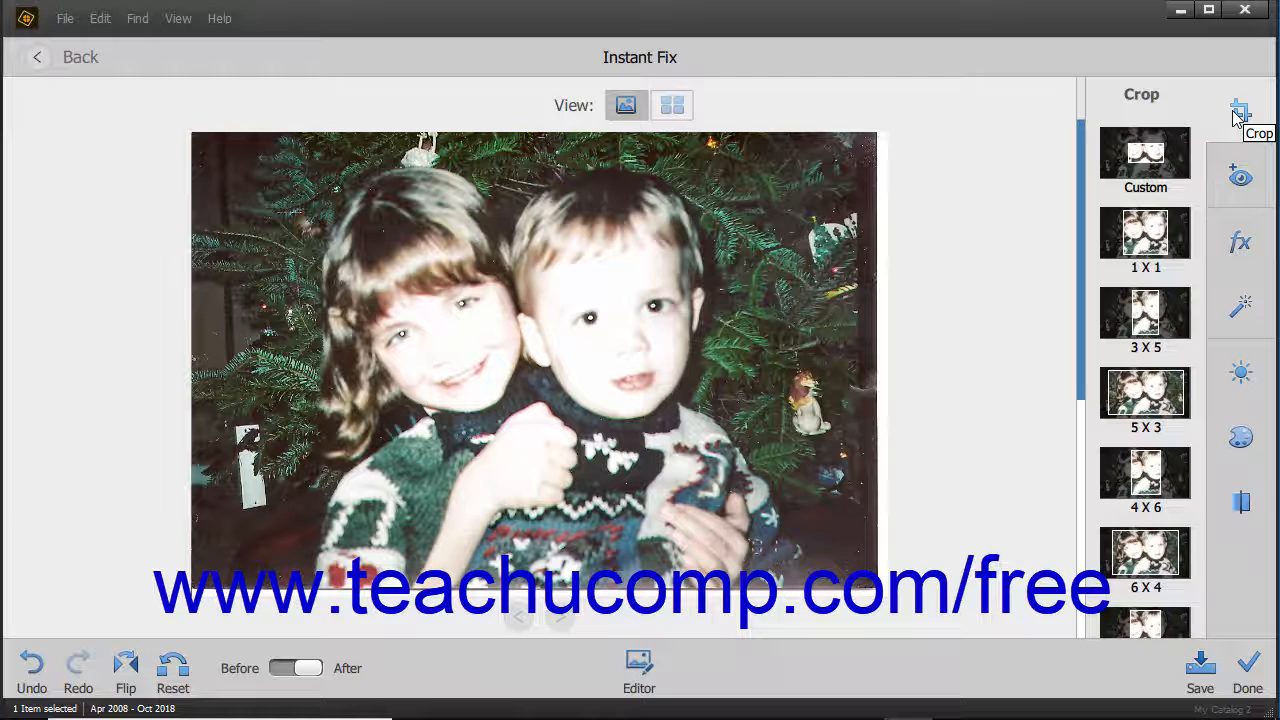
{"action": "left_click", "coordinate": [1163, 238]}
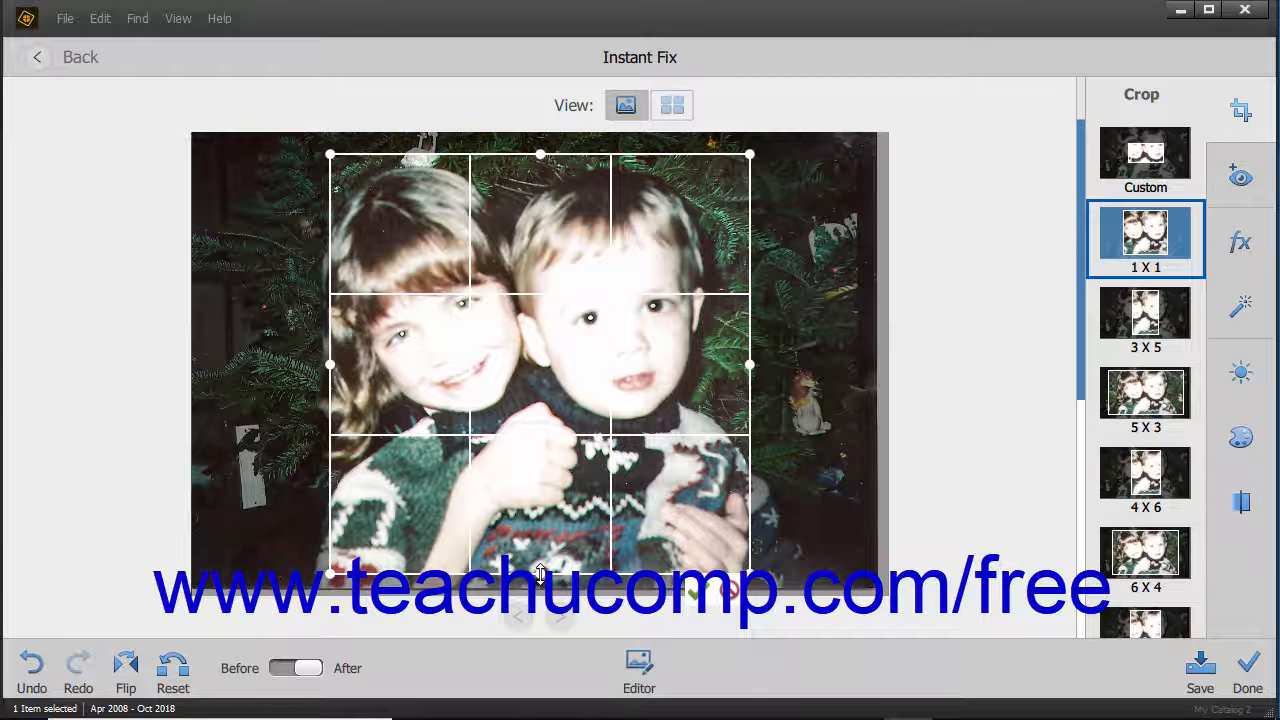
{"action": "left_click_drag", "start_coordinate": [540, 573], "coordinate": [540, 588]}
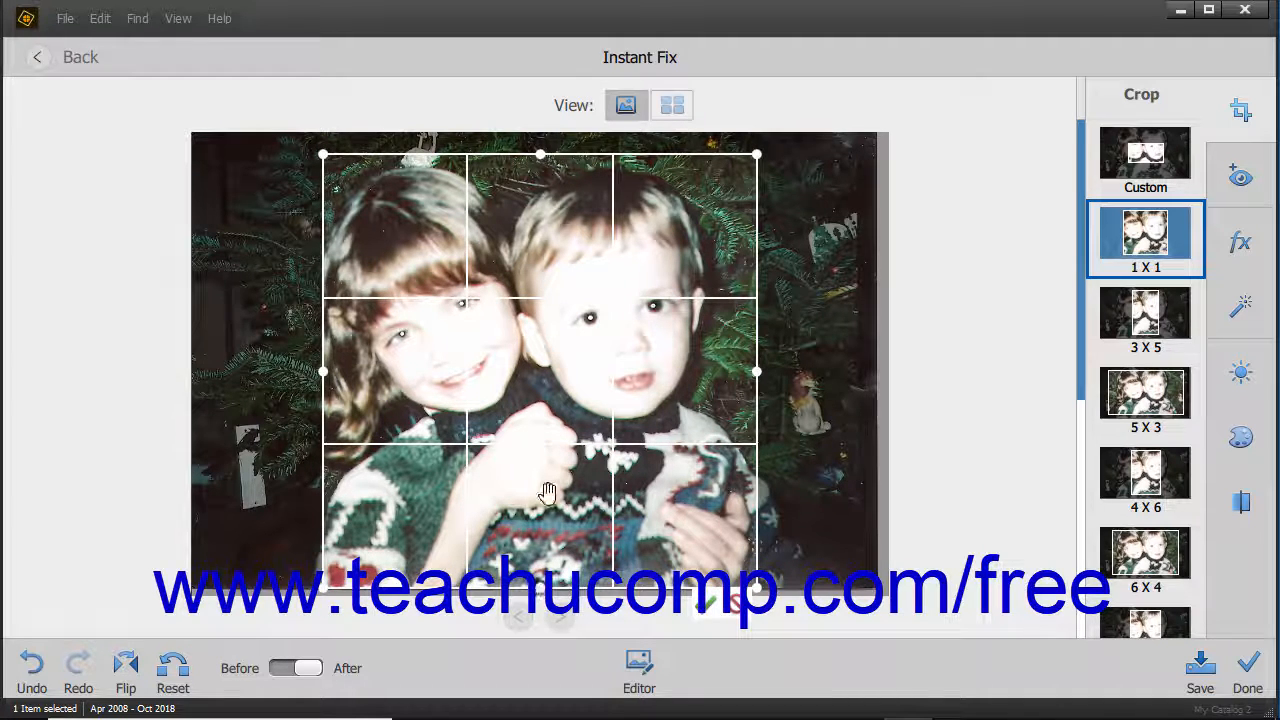
{"action": "left_click", "coordinate": [706, 605]}
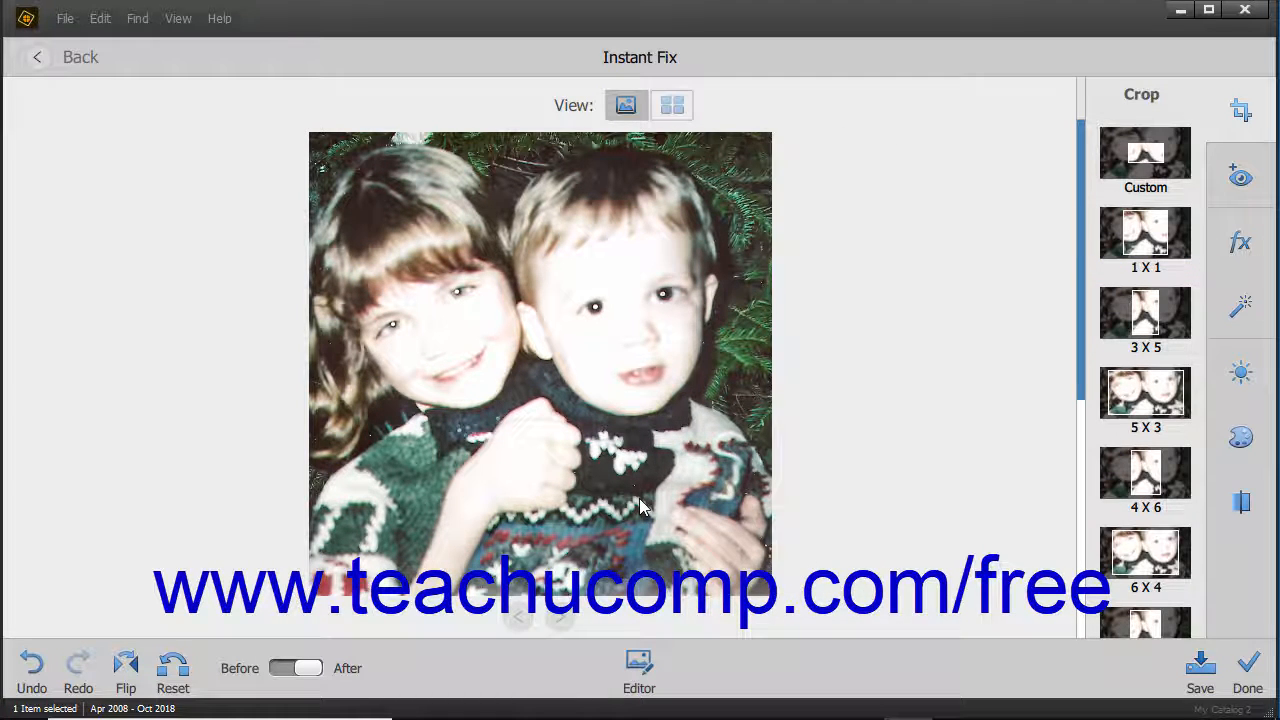
{"action": "left_click", "coordinate": [29, 668]}
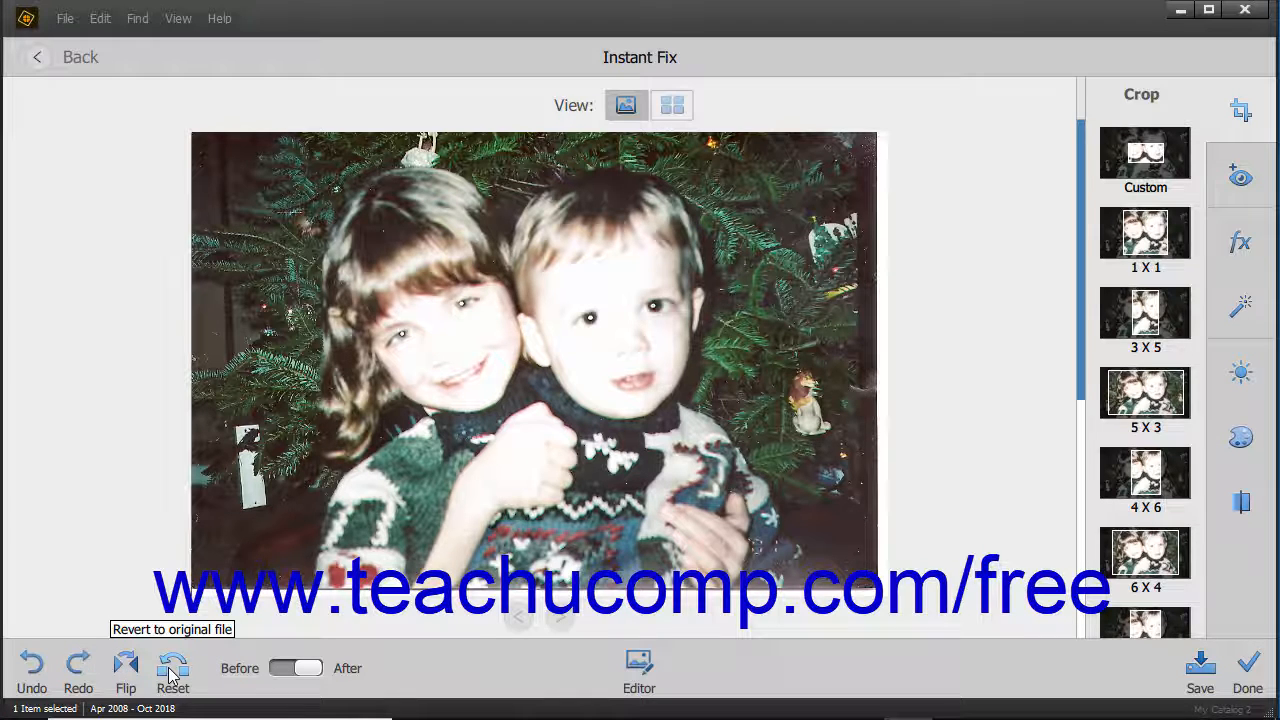
Compare the photo before and after the fix, and return to the after view
{"action": "left_click", "coordinate": [280, 672]}
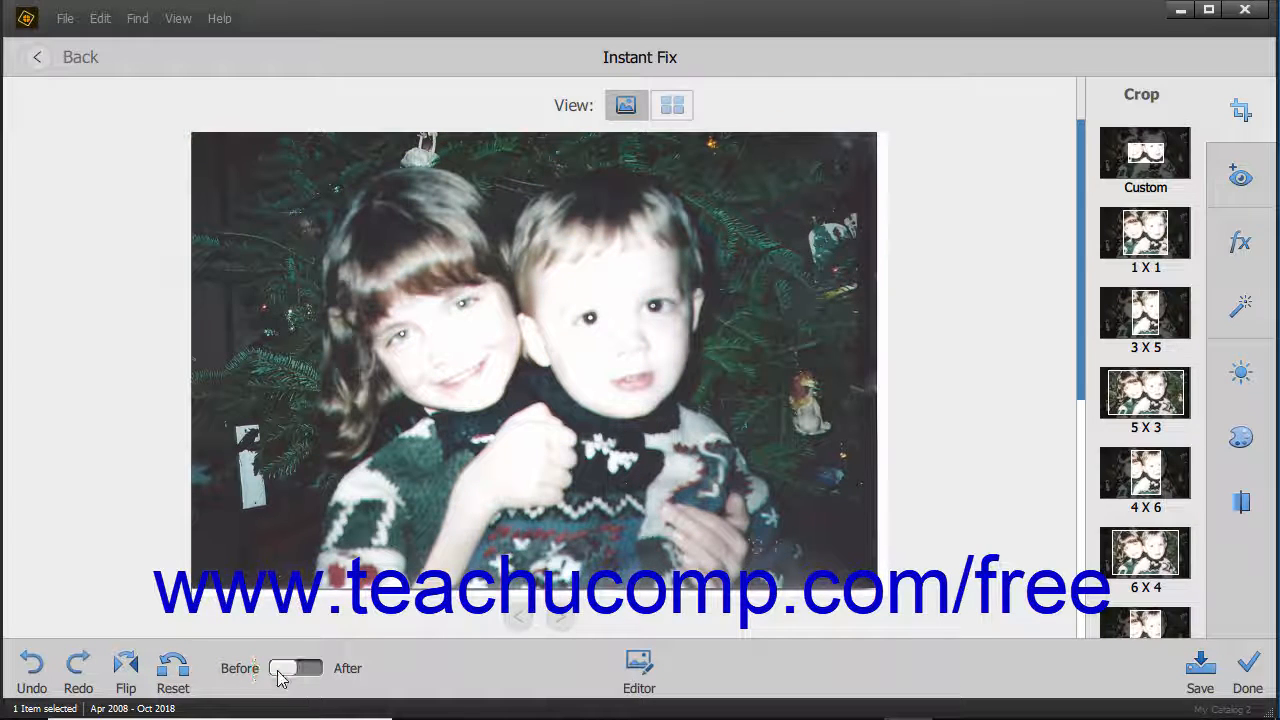
{"action": "left_click", "coordinate": [280, 672]}
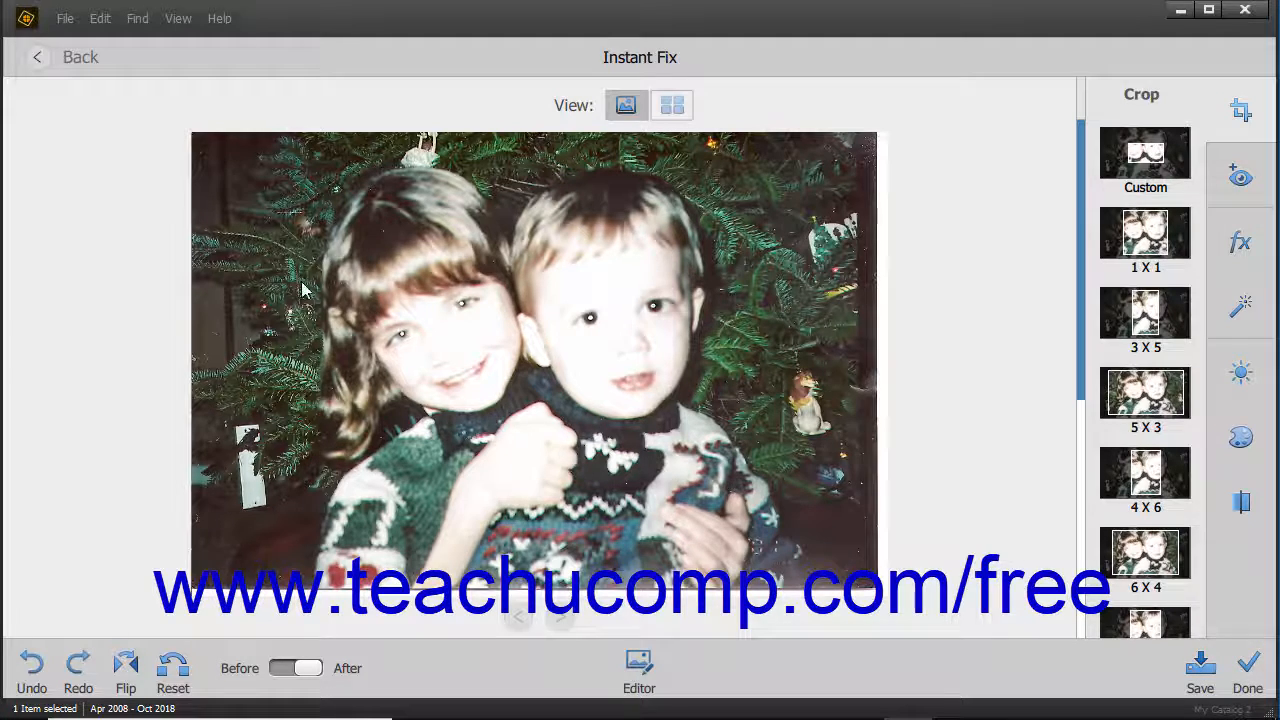
Leave Instant Fix without saving the photo's changes, and view the editor choices available for the selected photo
{"action": "left_click", "coordinate": [40, 57]}
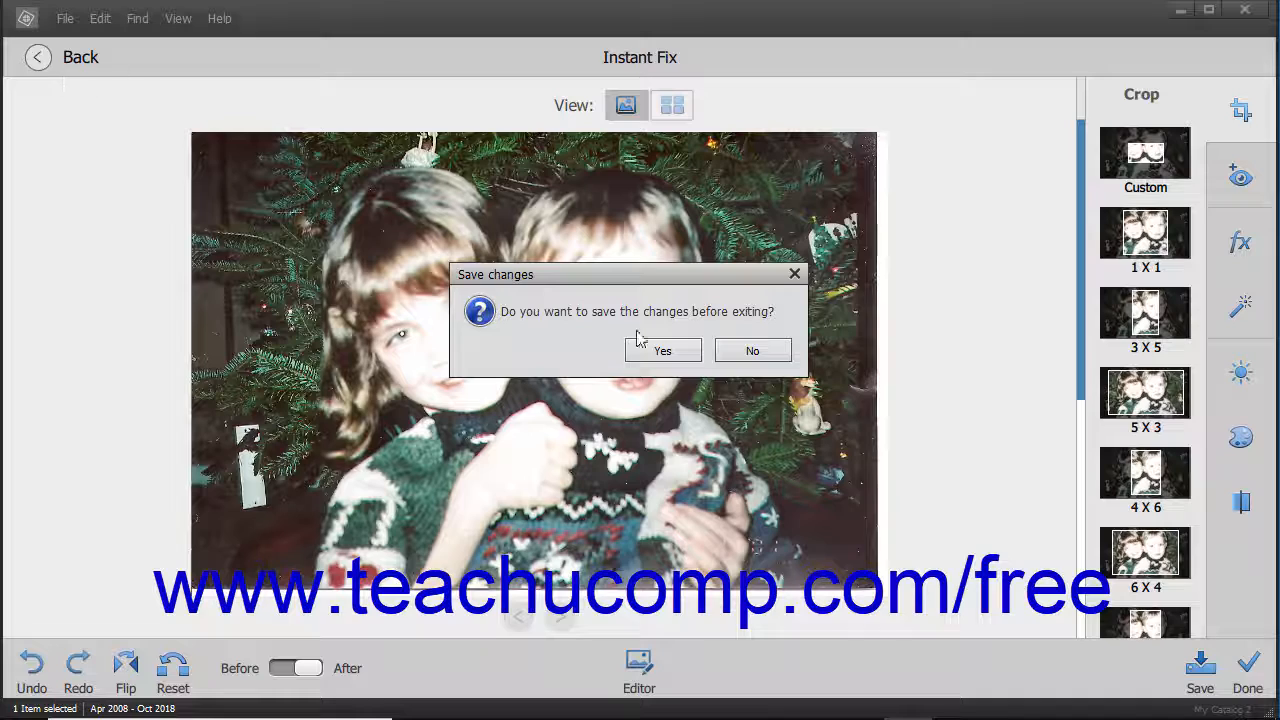
{"action": "left_click", "coordinate": [752, 352]}
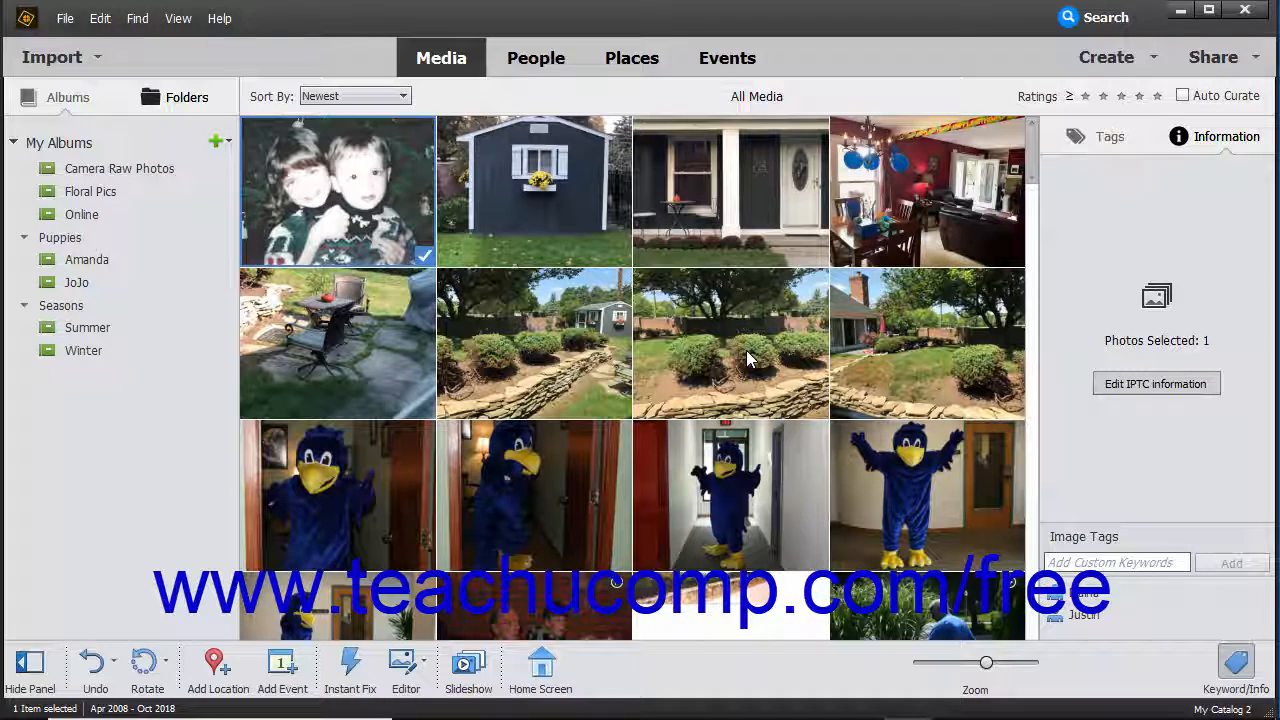
{"action": "left_click", "coordinate": [424, 668]}
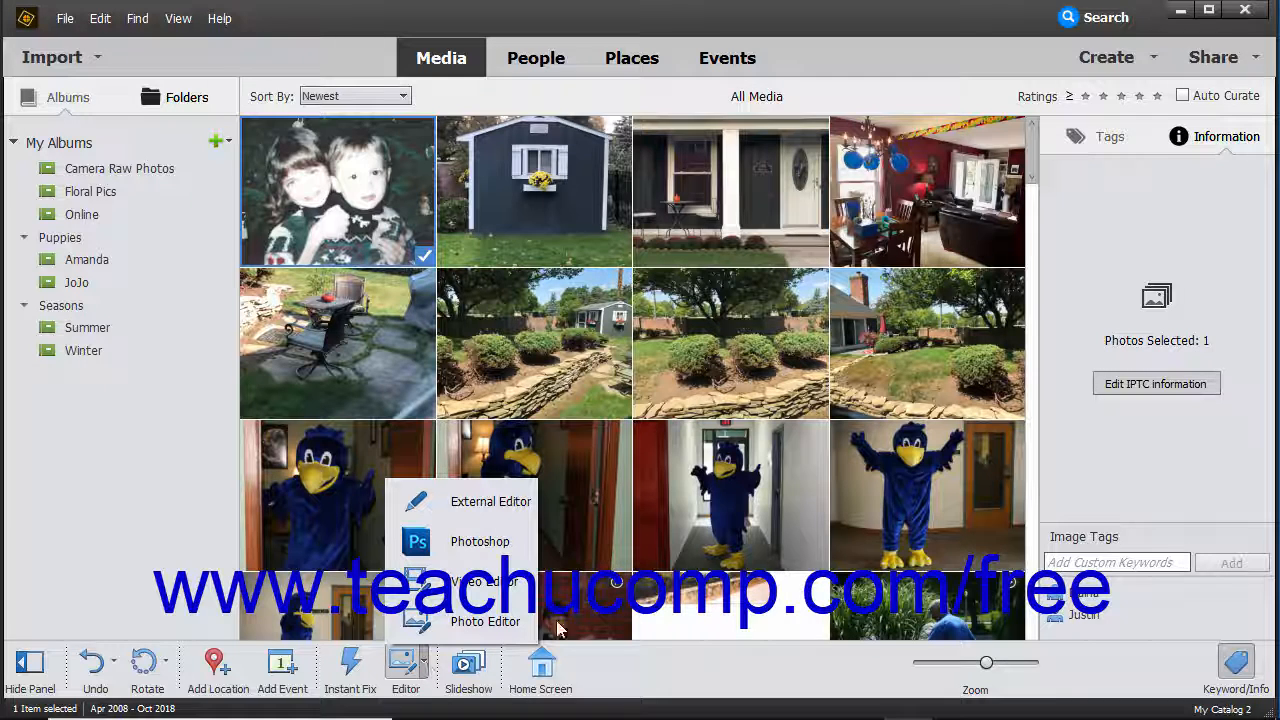
Preview a slideshow of the seven consecutive photos starting with the front view of the shed, pause it, and close it without saving
{"action": "left_click", "coordinate": [478, 214]}
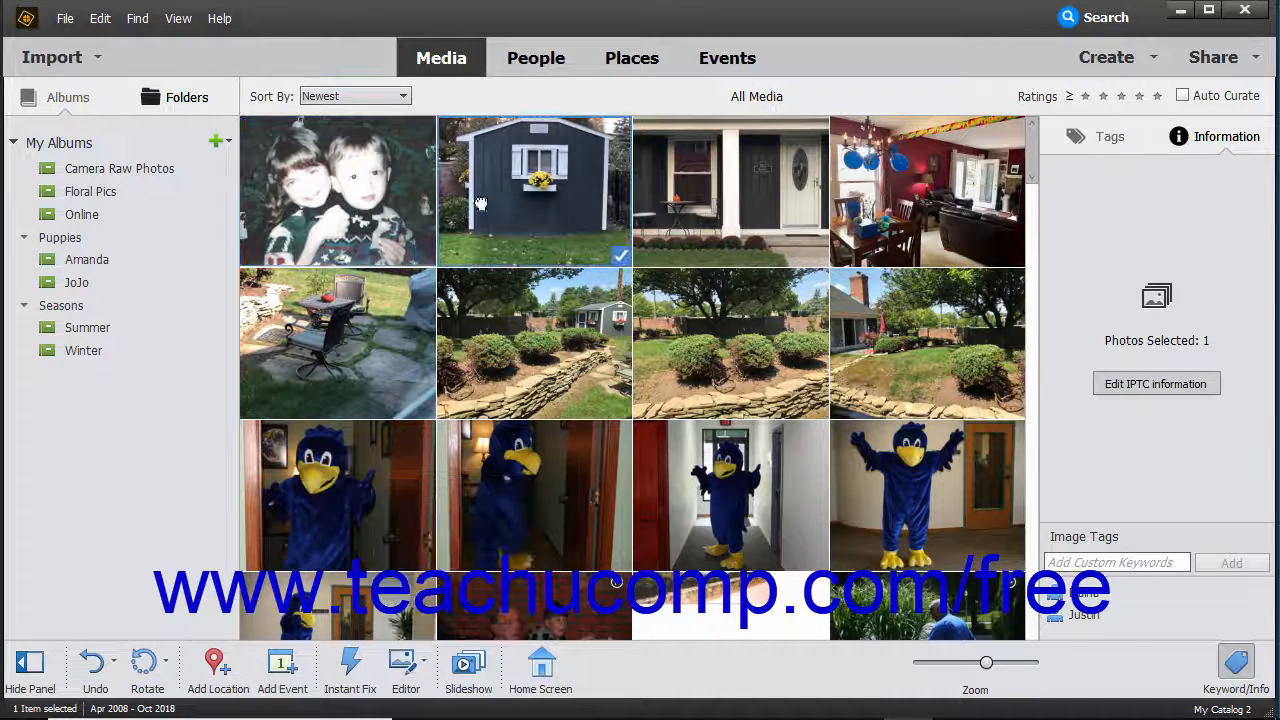
{"action": "left_click", "coordinate": [927, 380], "text": "shift"}
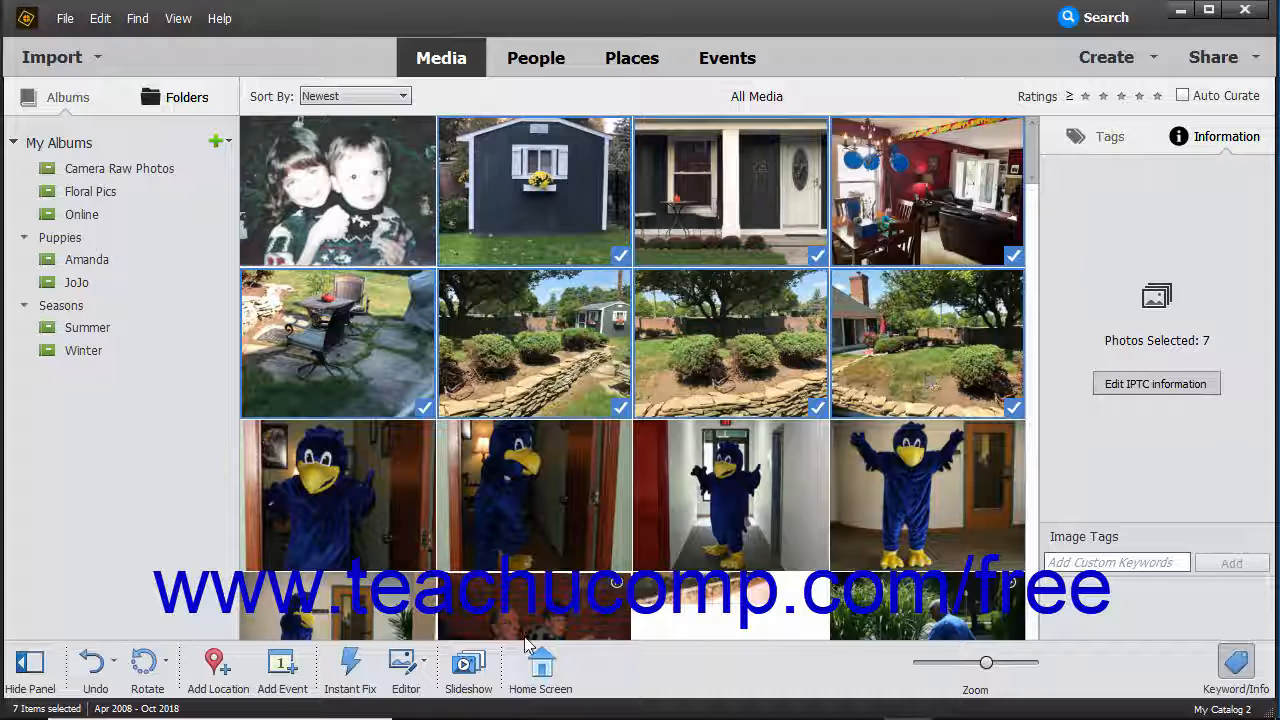
{"action": "left_click", "coordinate": [472, 668]}
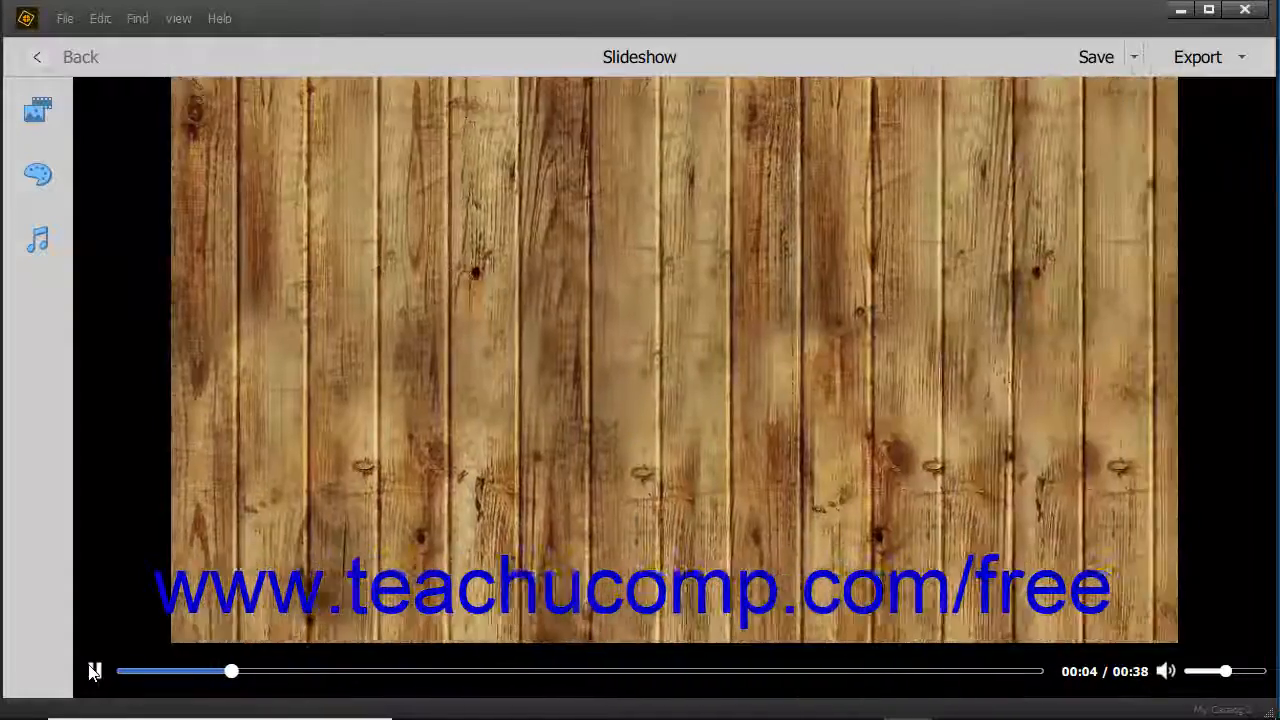
{"action": "left_click", "coordinate": [92, 671]}
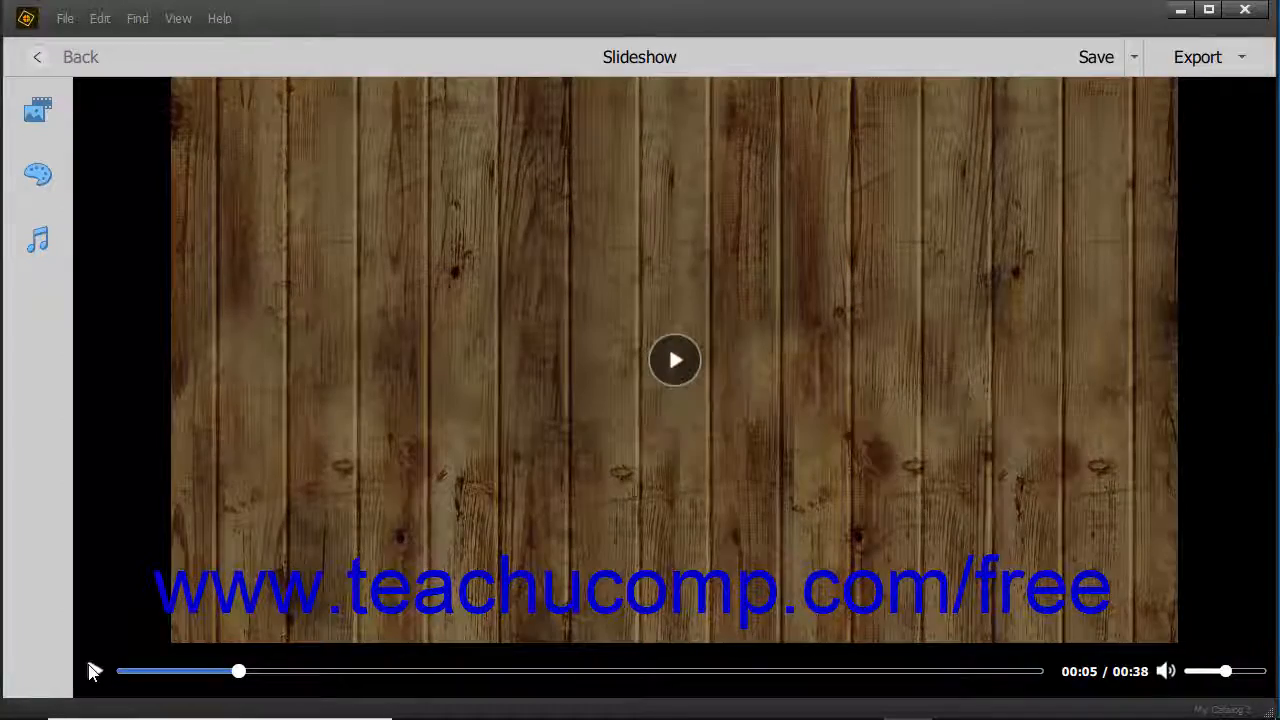
{"action": "left_click", "coordinate": [44, 57]}
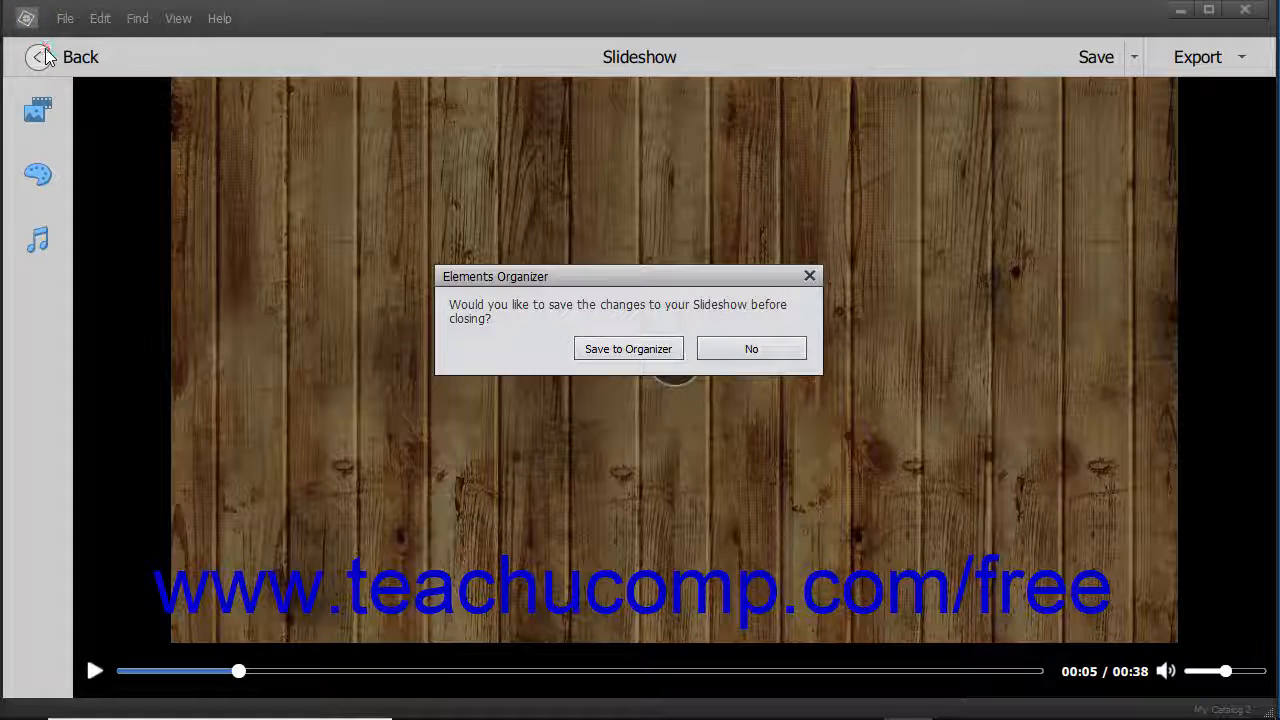
{"action": "left_click", "coordinate": [756, 350]}
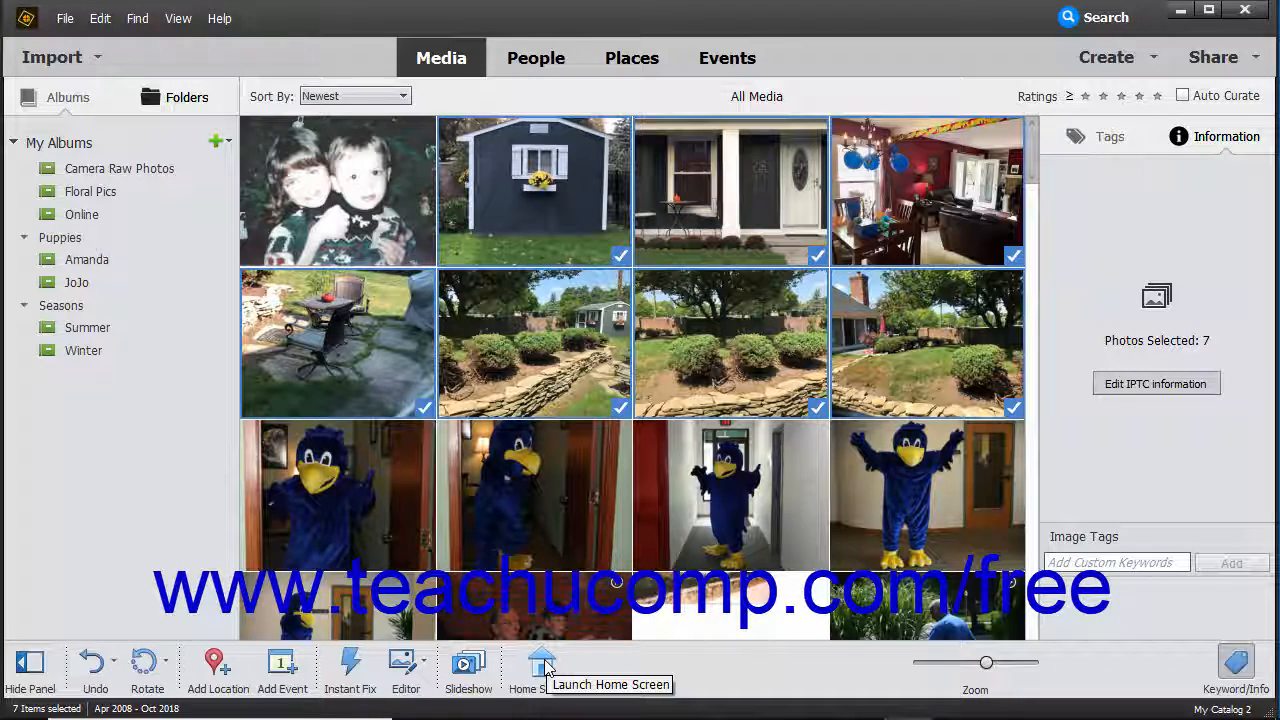
View the Home Screen and close it to return to the media grid
{"action": "left_click", "coordinate": [541, 665]}
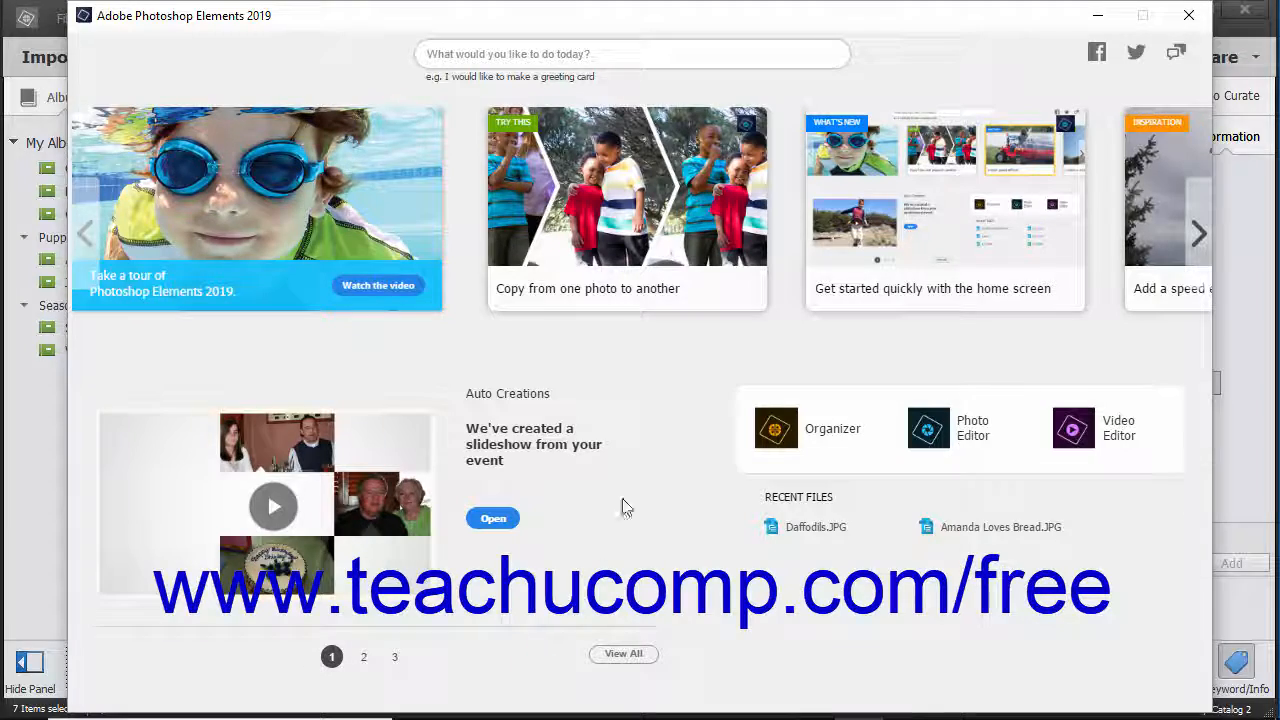
{"action": "left_click", "coordinate": [1188, 15]}
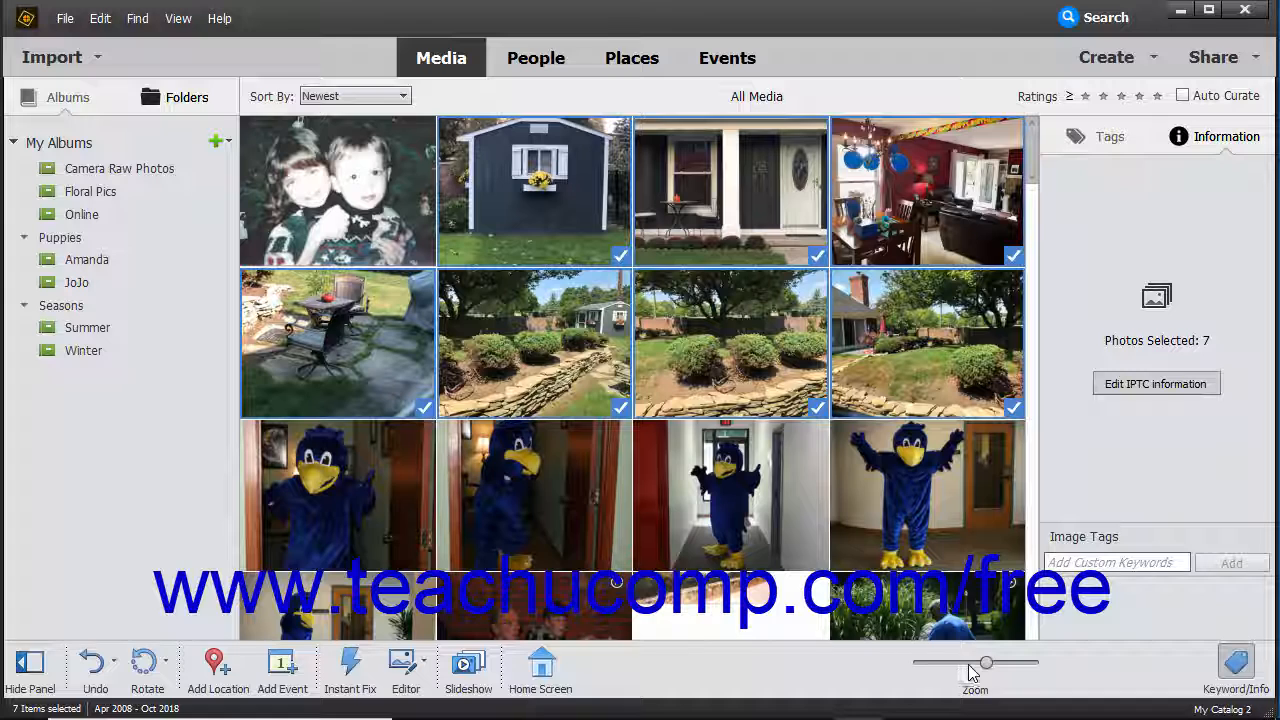
Make the media grid thumbnails slightly smaller, and hide and redisplay the keyword and information area
{"action": "left_click_drag", "start_coordinate": [987, 664], "coordinate": [979, 664]}
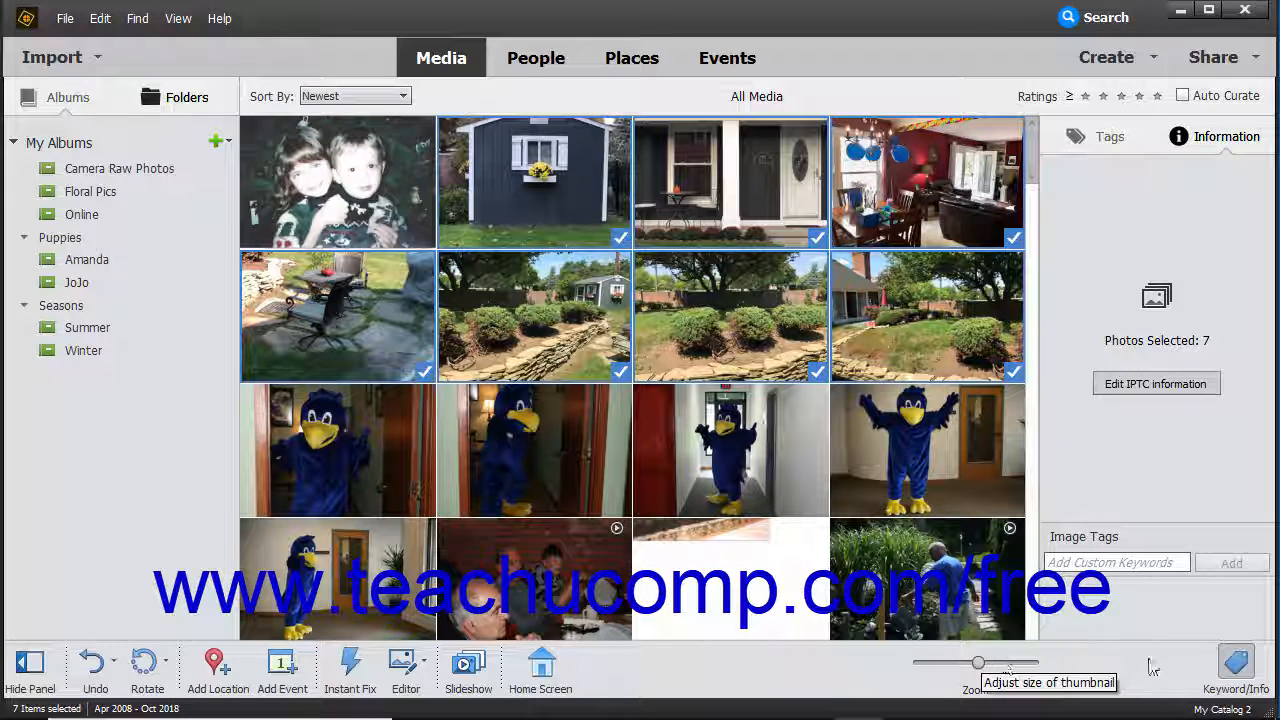
{"action": "left_click", "coordinate": [1232, 668]}
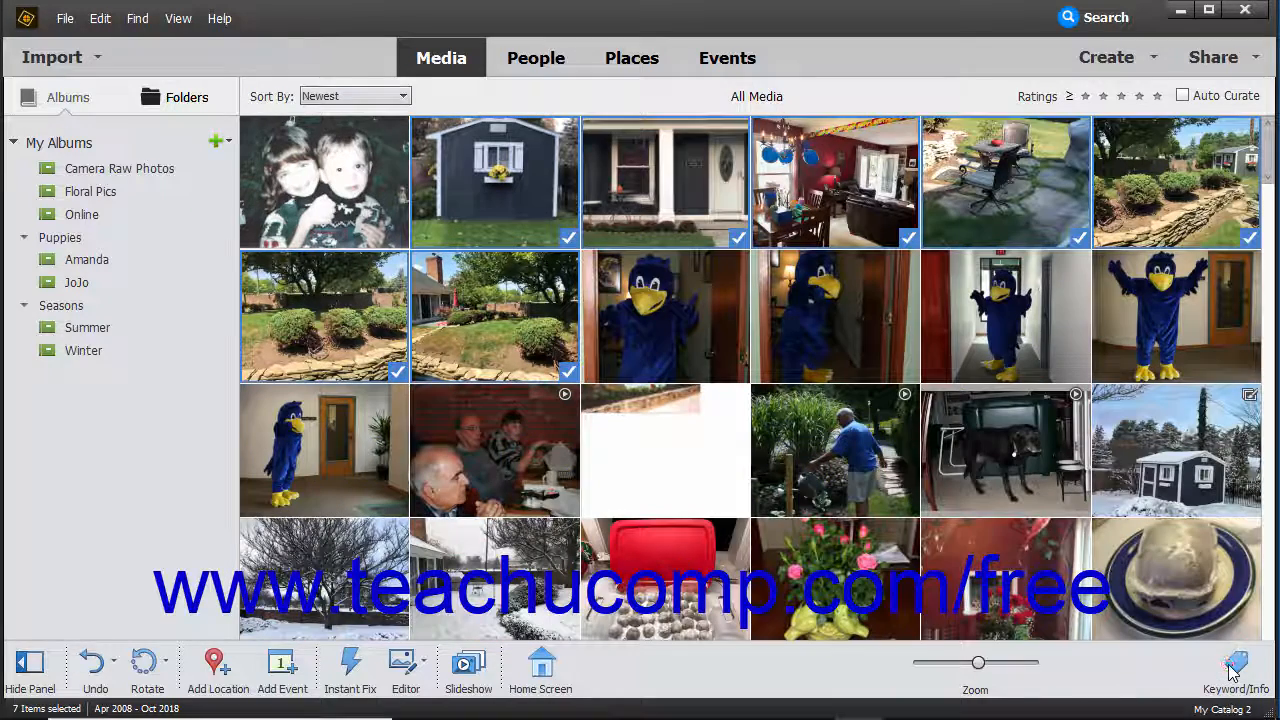
{"action": "left_click", "coordinate": [1232, 668]}
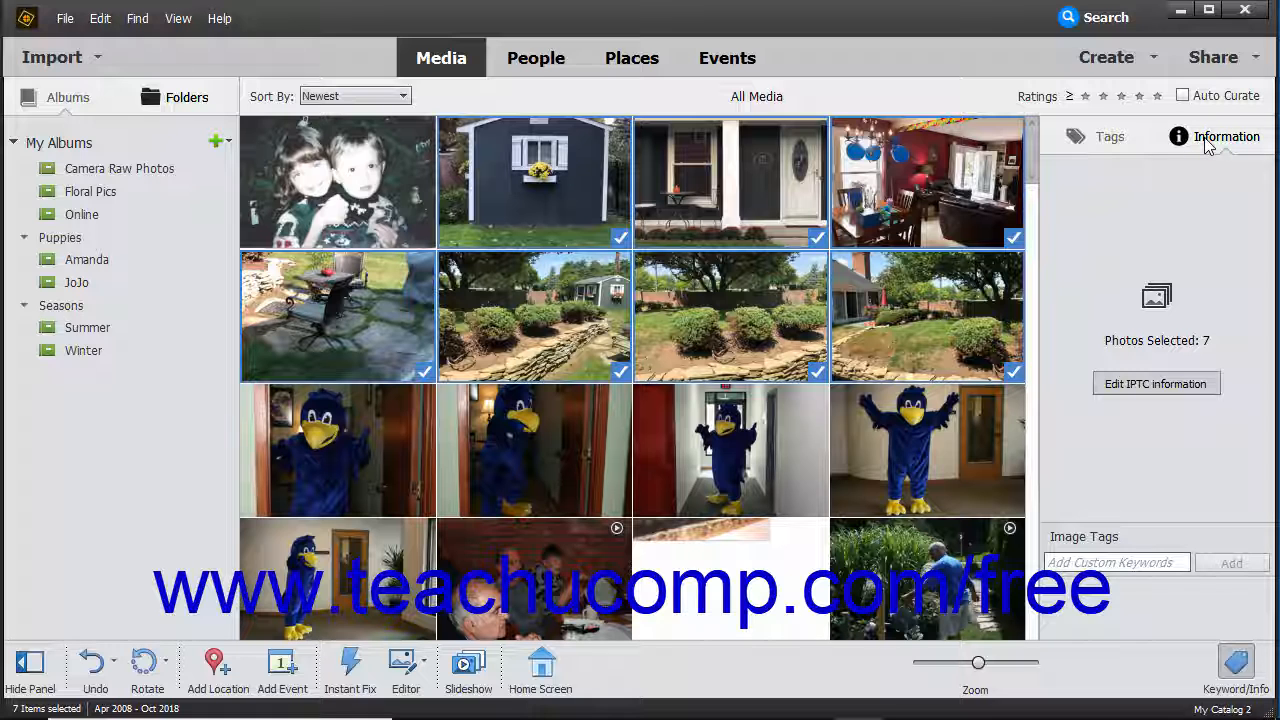
Examine the general information of Top-2.jpg, collapsing and re-expanding its General section
{"action": "left_click", "coordinate": [355, 185]}
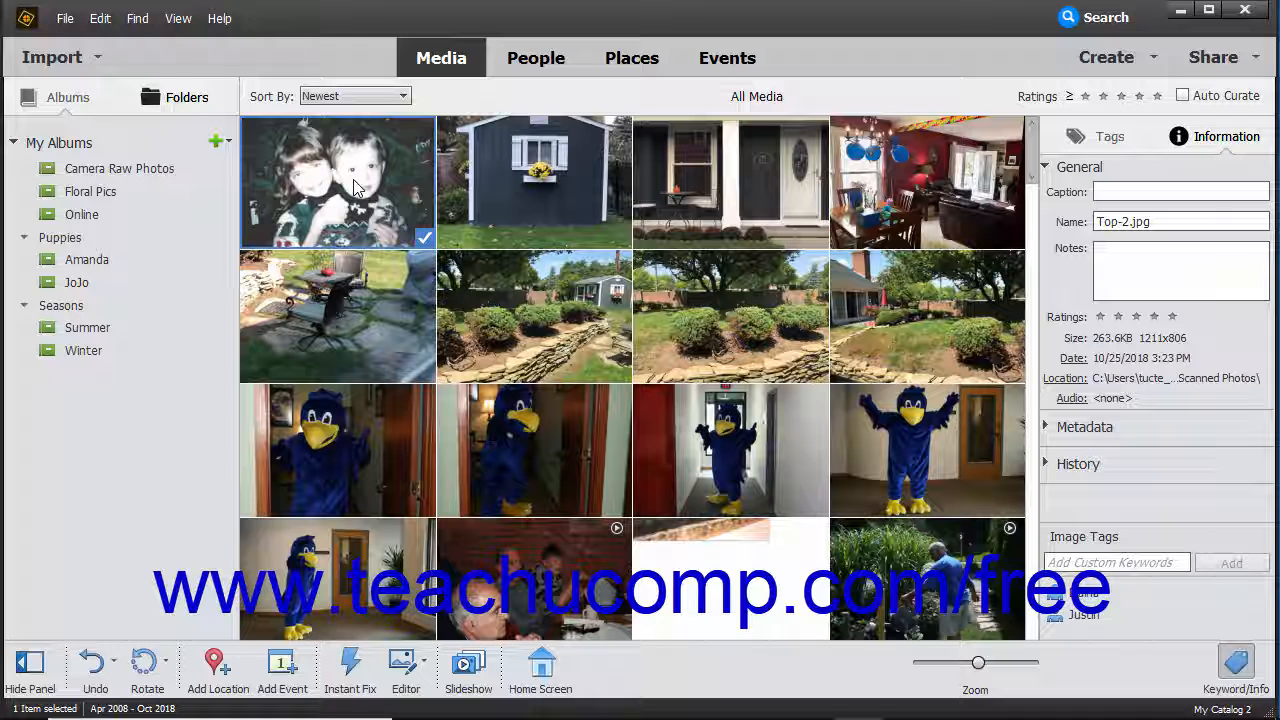
{"action": "left_click", "coordinate": [1047, 167]}
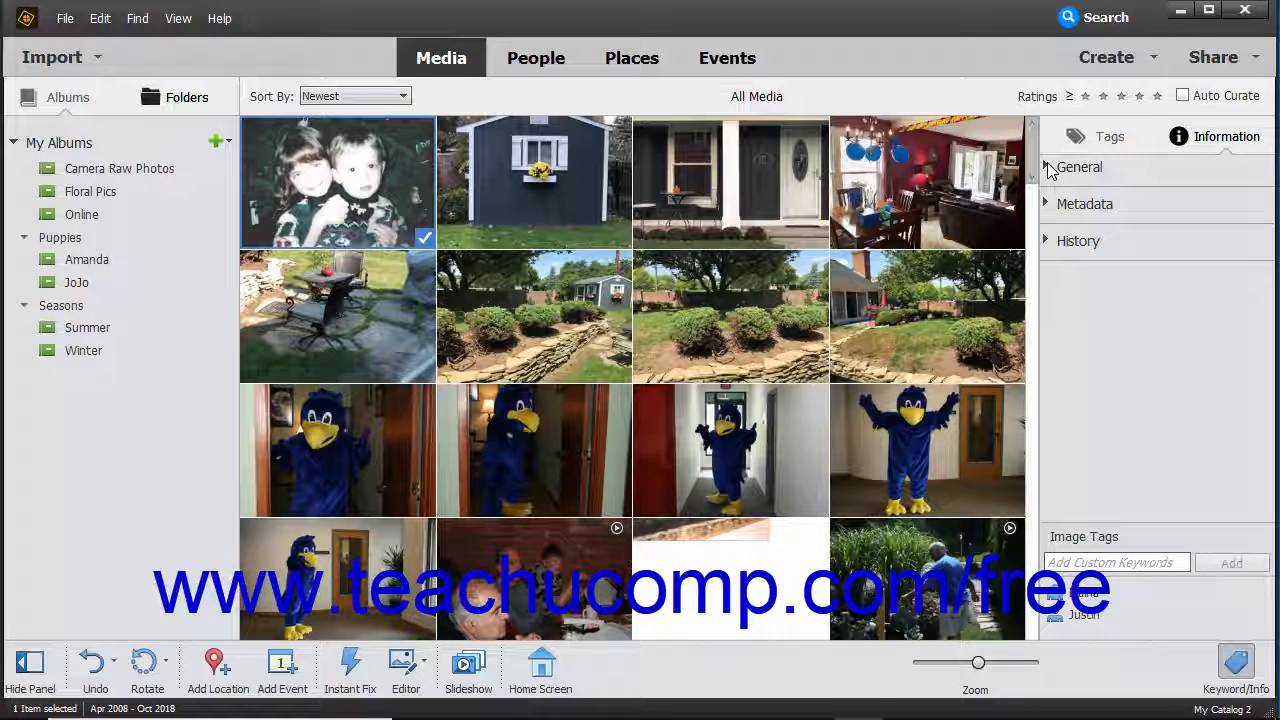
{"action": "left_click", "coordinate": [1047, 166]}
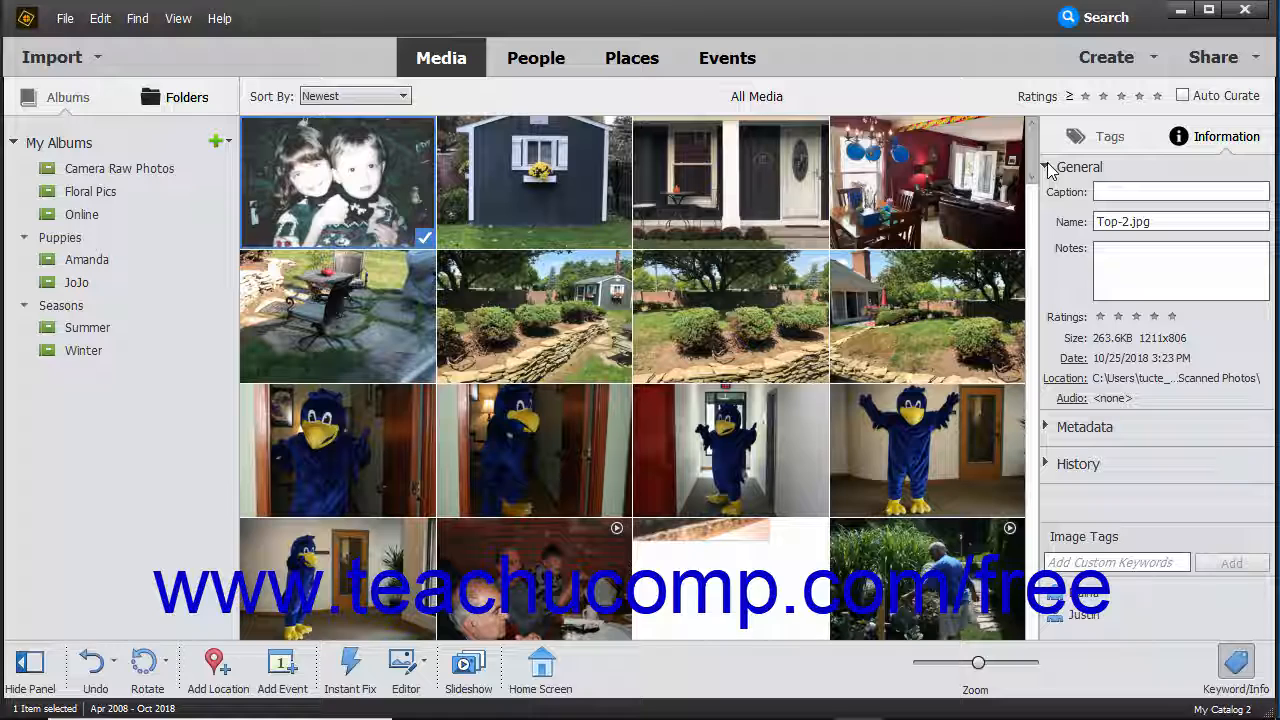